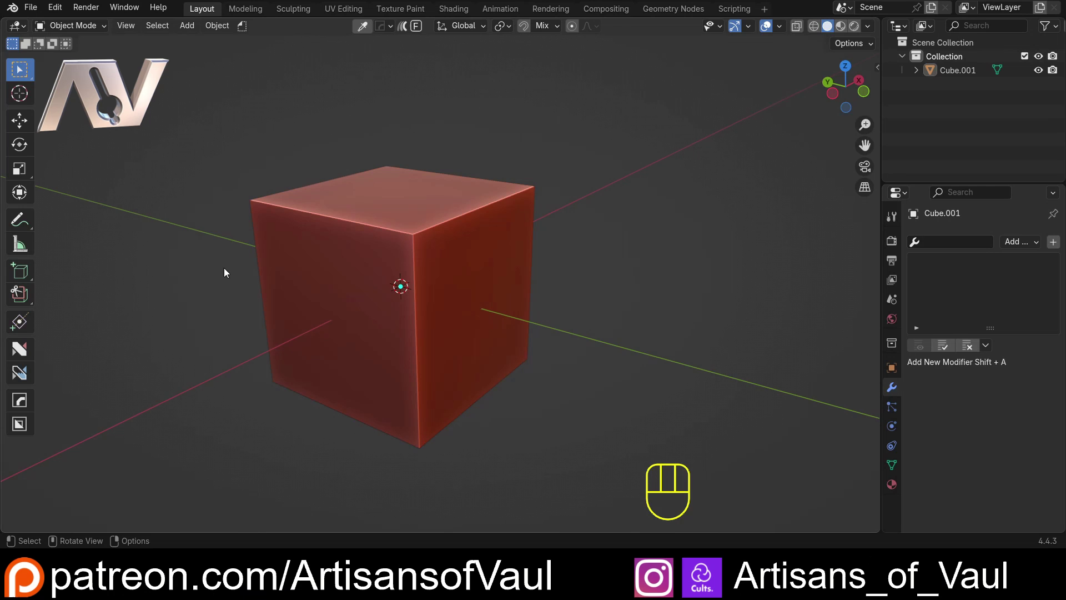
Step: Select the red cube Cube.001 in the viewport
left_click(366, 276)
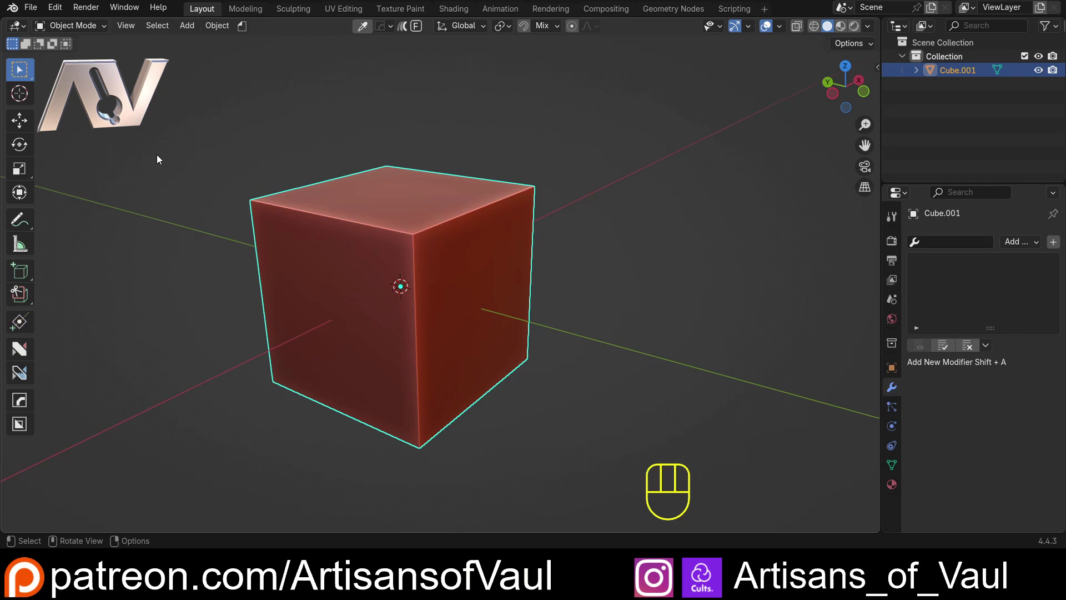
Step: Enter vertex editing and knife-cut through the whole mesh across the cube's top corner
key("Tab")
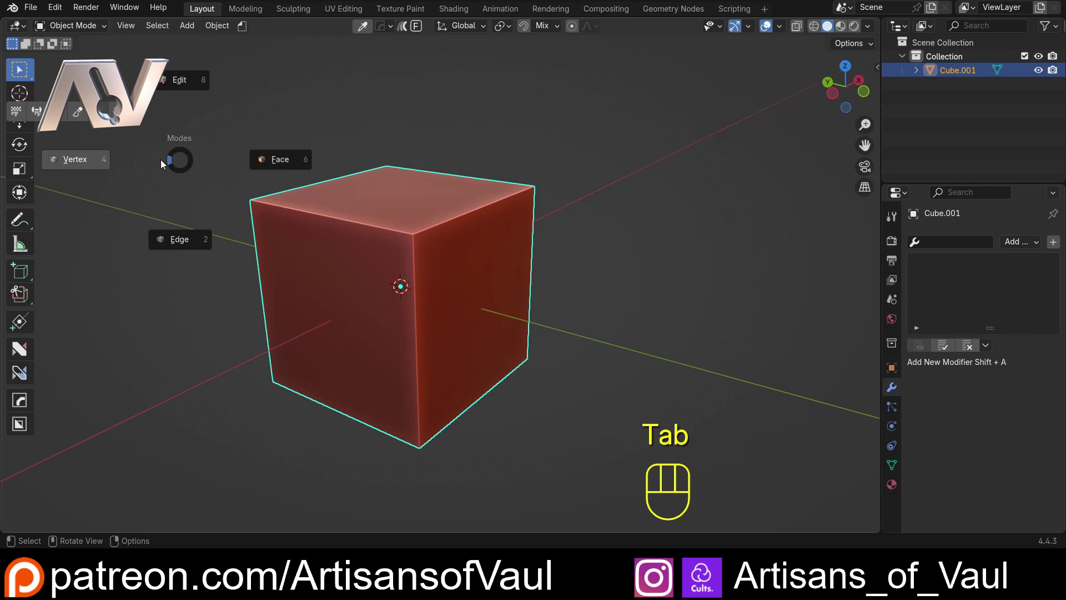
left_click(67, 160)
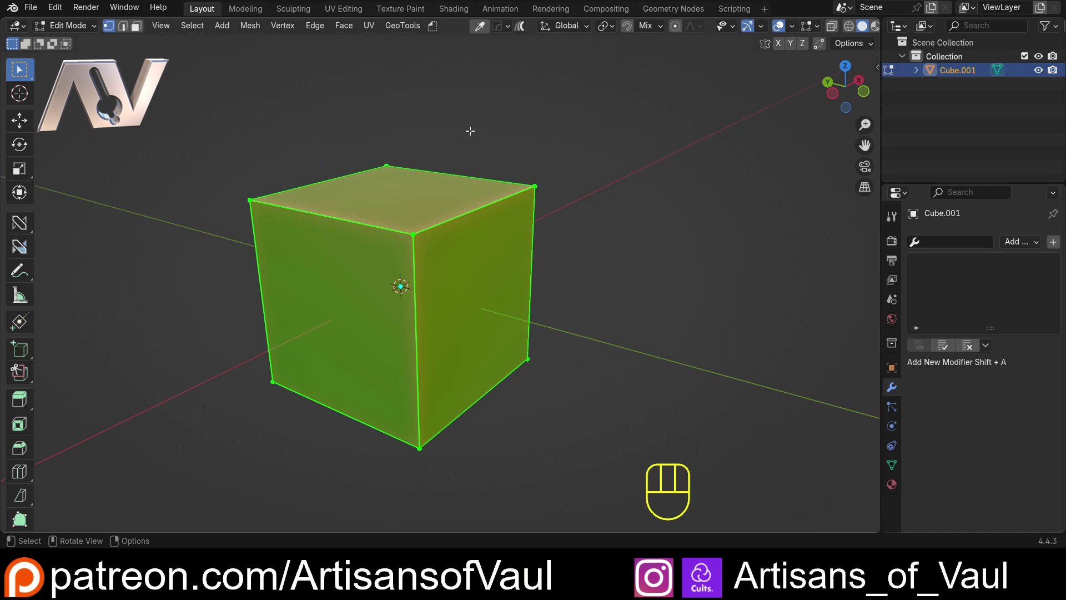
key("k")
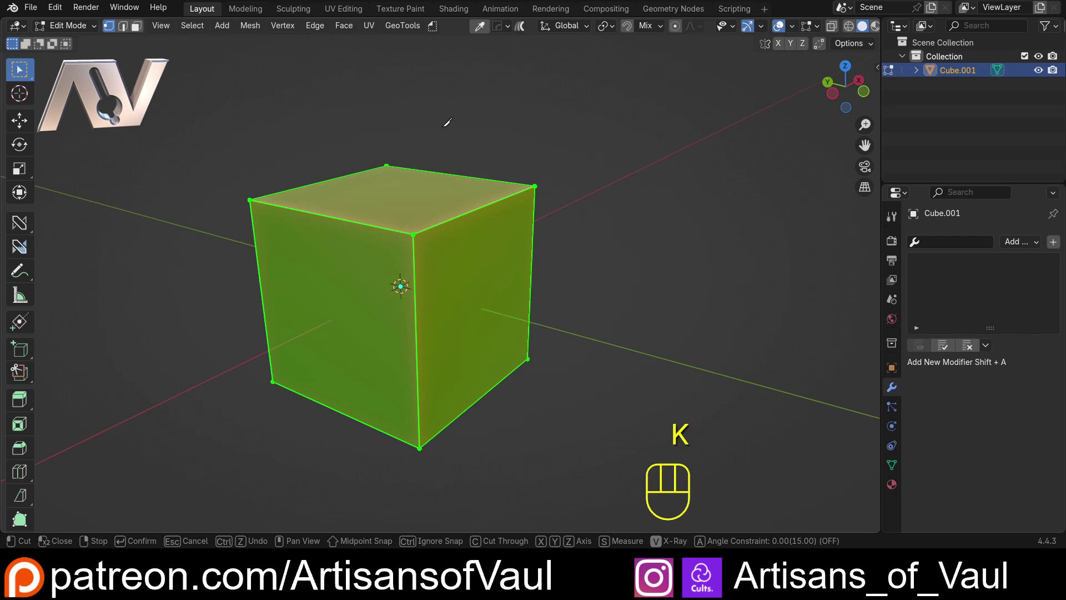
left_click(443, 127)
key("c")
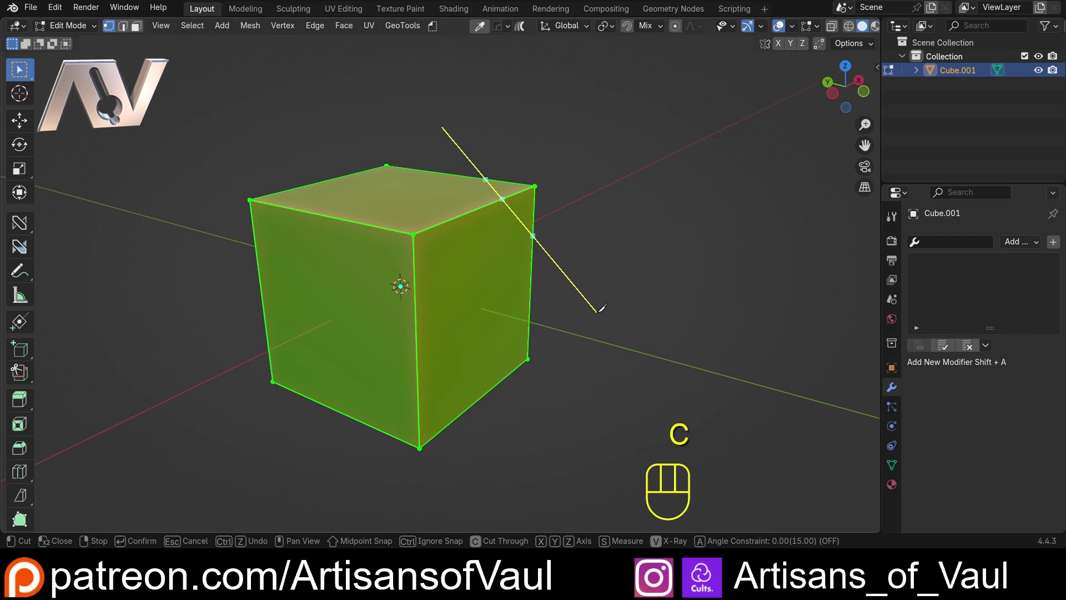
left_click(598, 311)
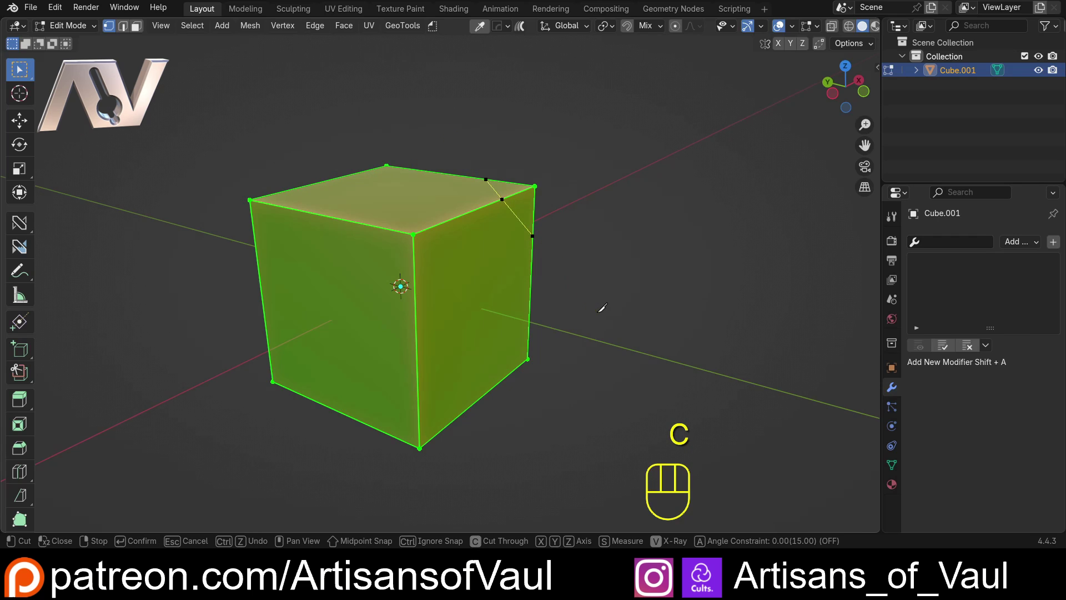
key("space")
Step: Delete the cut-off corner vertices, fill the opening with a face, then undo the edits
middle_click_drag(616, 197, 574, 219)
key("x")
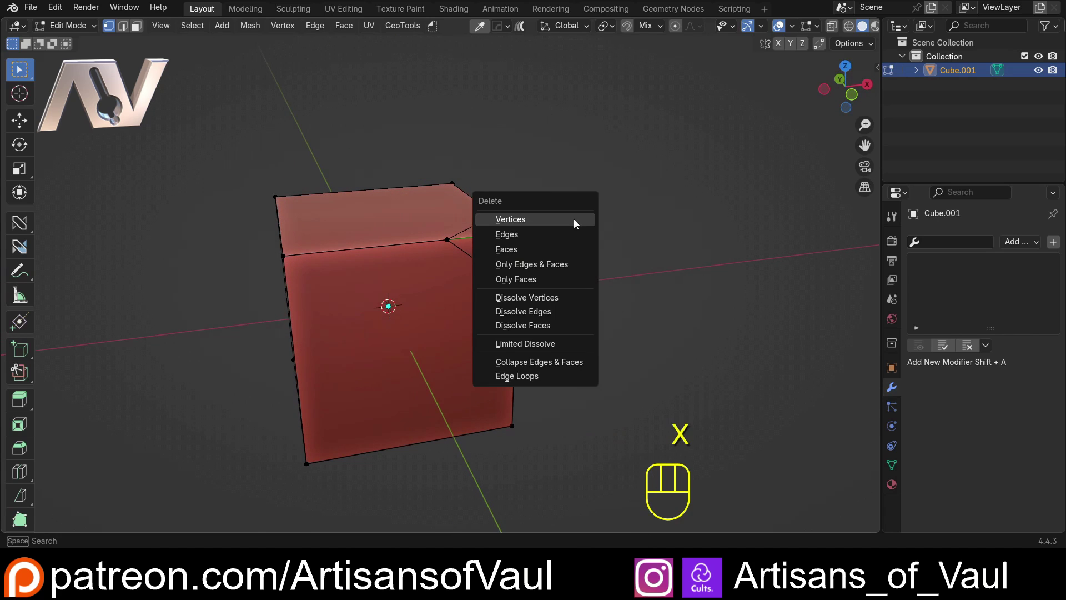
left_click(574, 218)
left_click(505, 248, "alt")
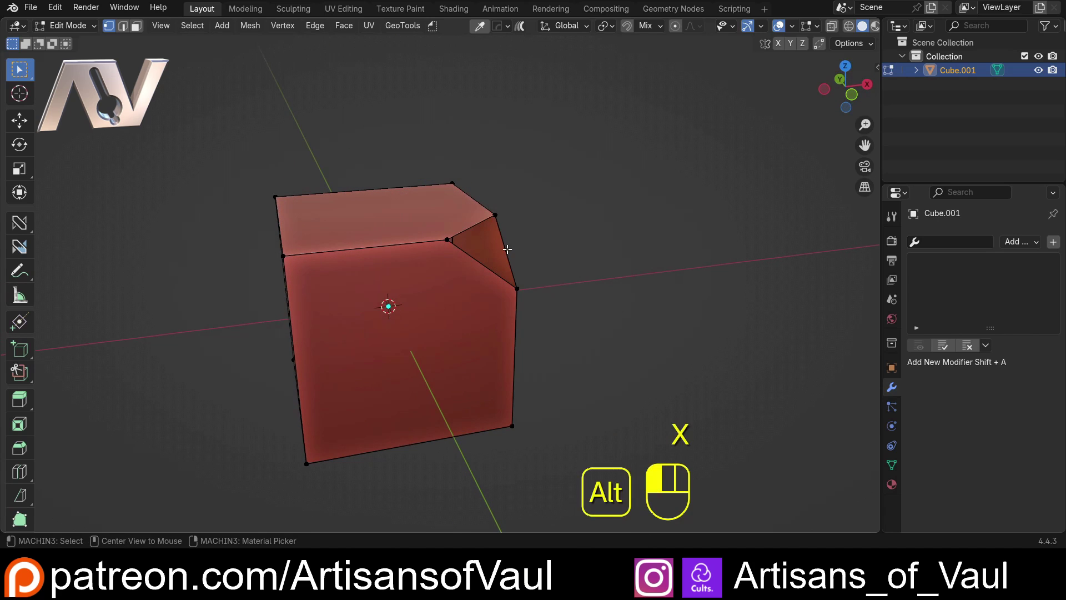
key("f")
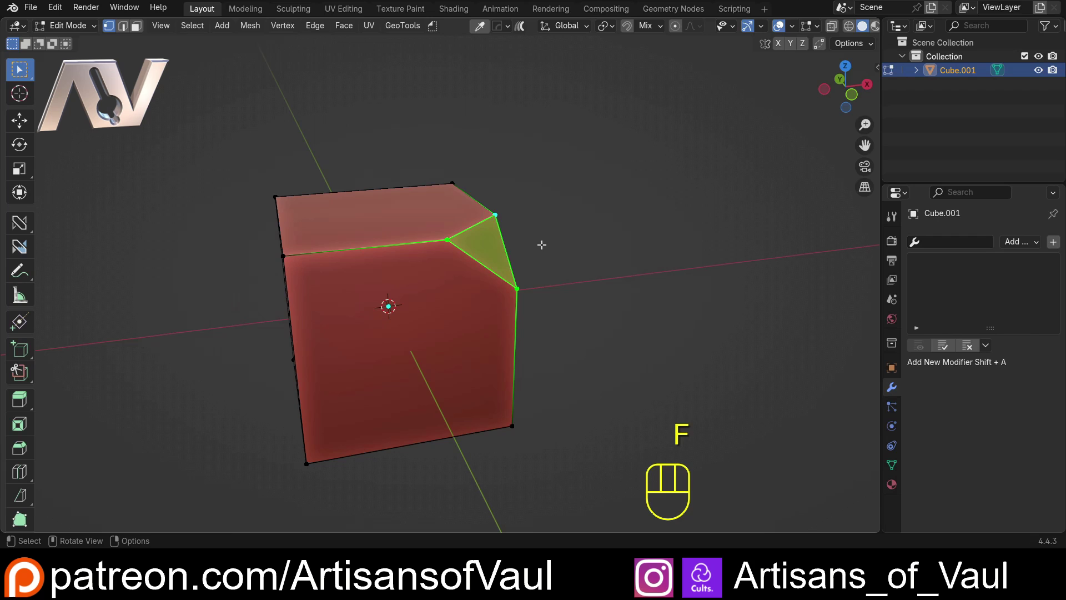
left_click(558, 235)
middle_click_drag(558, 236, 622, 205)
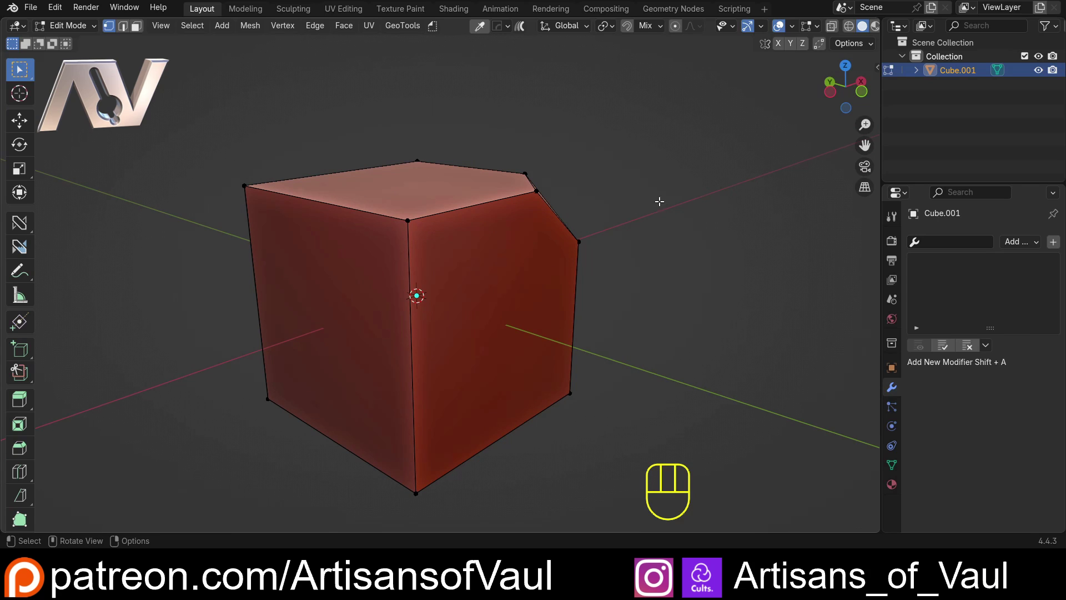
key("ctrl+z")
key("ctrl+z")
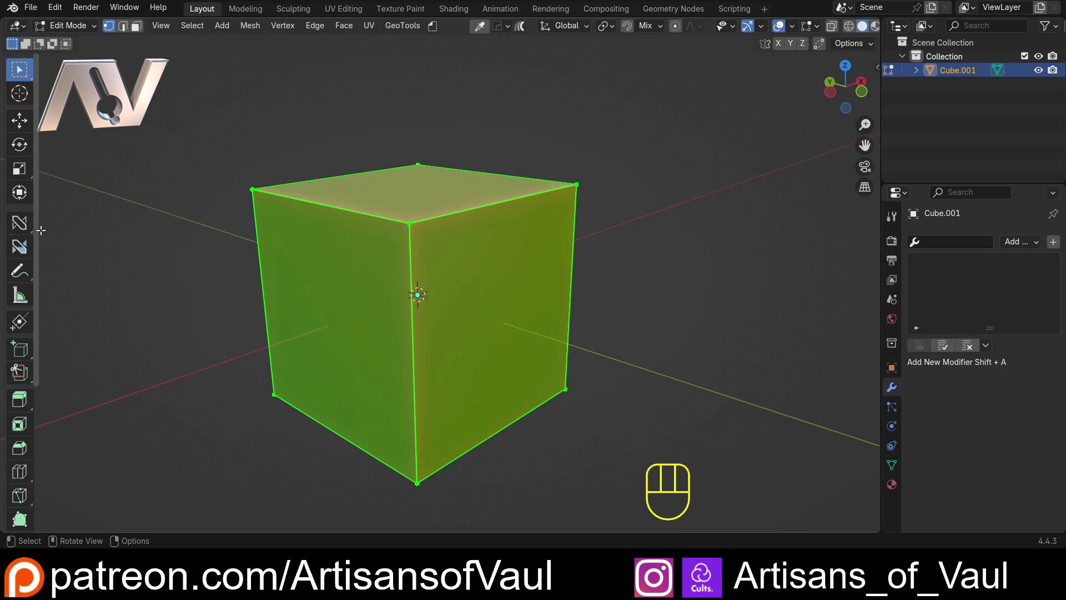
Step: Switch the active tool from Knife to its Bisect variant
left_click_drag(36, 226, 37, 398)
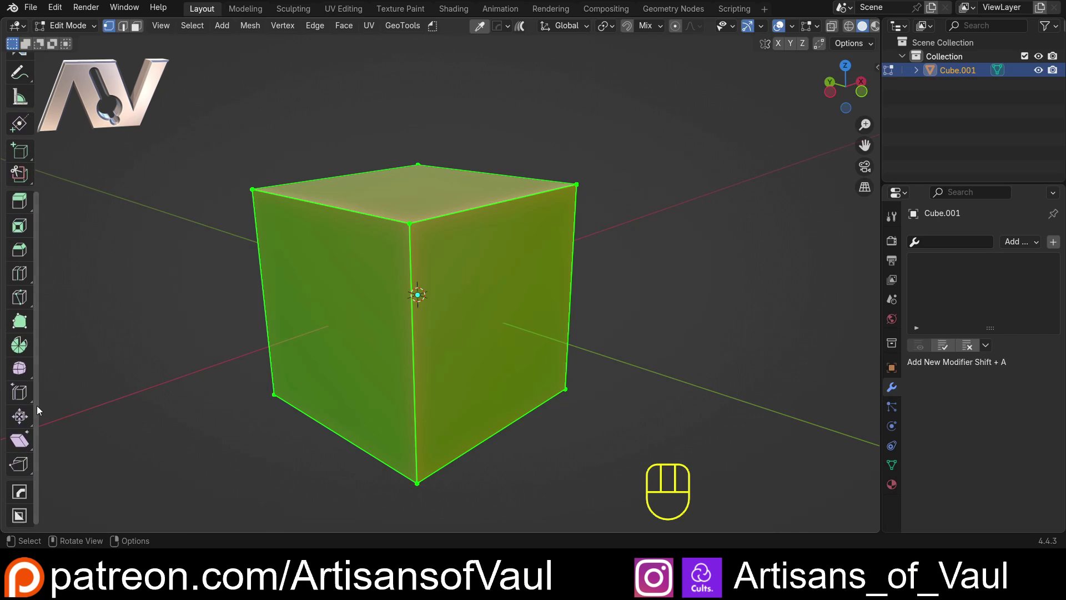
left_click(31, 304)
left_click(32, 304)
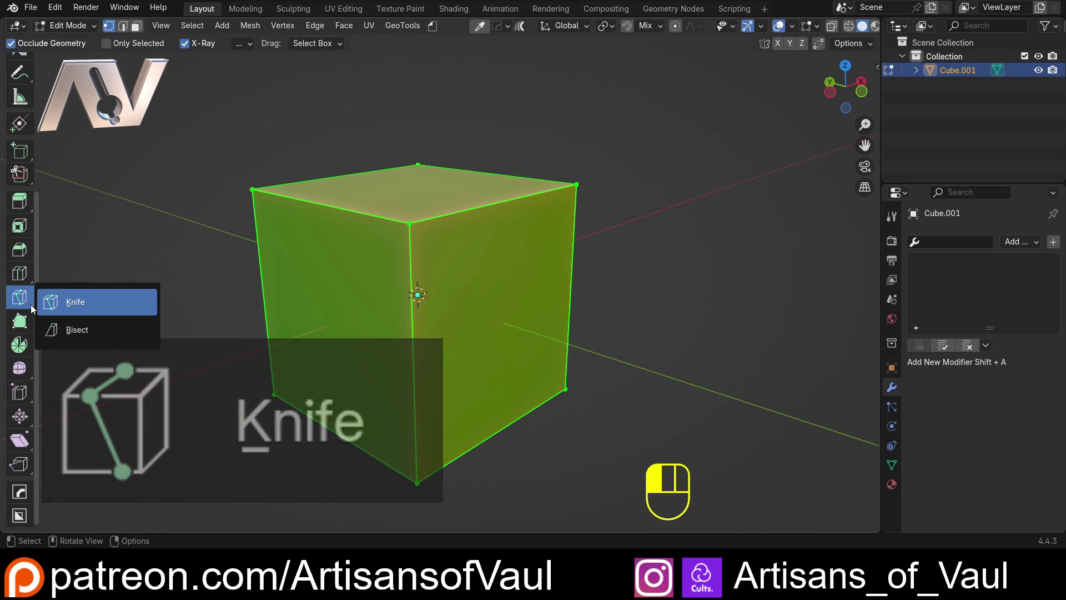
left_click(125, 332)
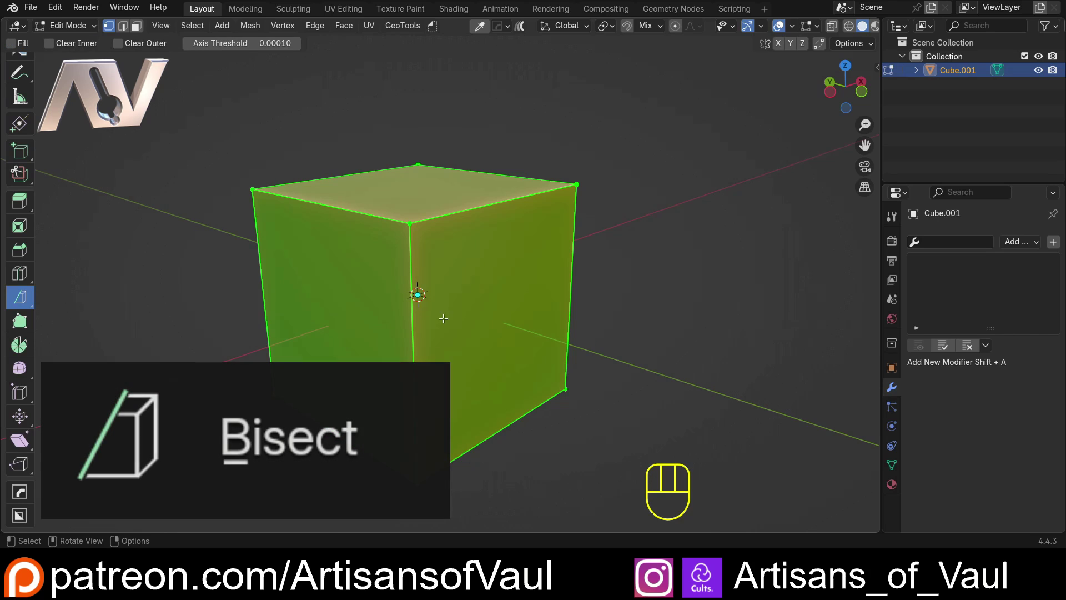
Step: Bisect the cube's top corner with Clear Outer and Fill enabled, then begin another cut
left_click_drag(454, 93, 614, 334)
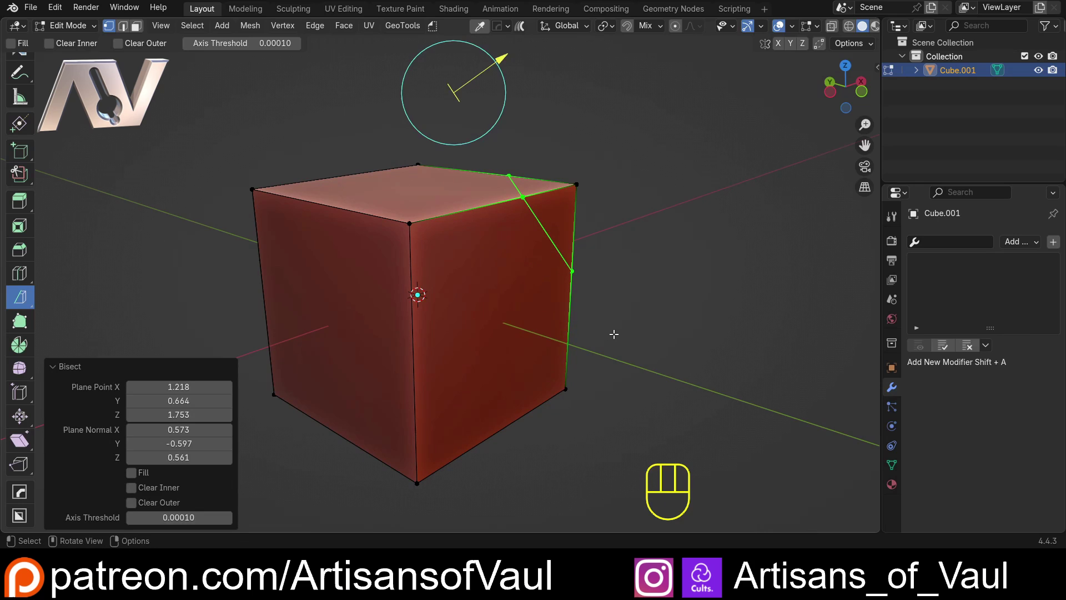
left_click(131, 502)
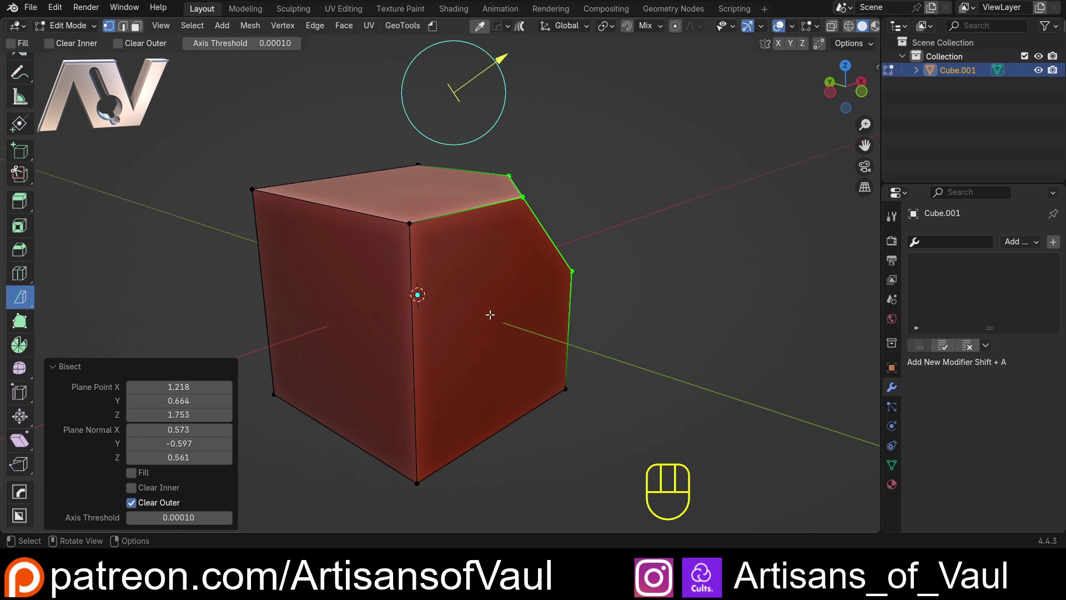
middle_click_drag(490, 314, 389, 333)
left_click(131, 472)
left_click_drag(194, 216, 227, 182)
middle_click_drag(283, 251, 289, 245)
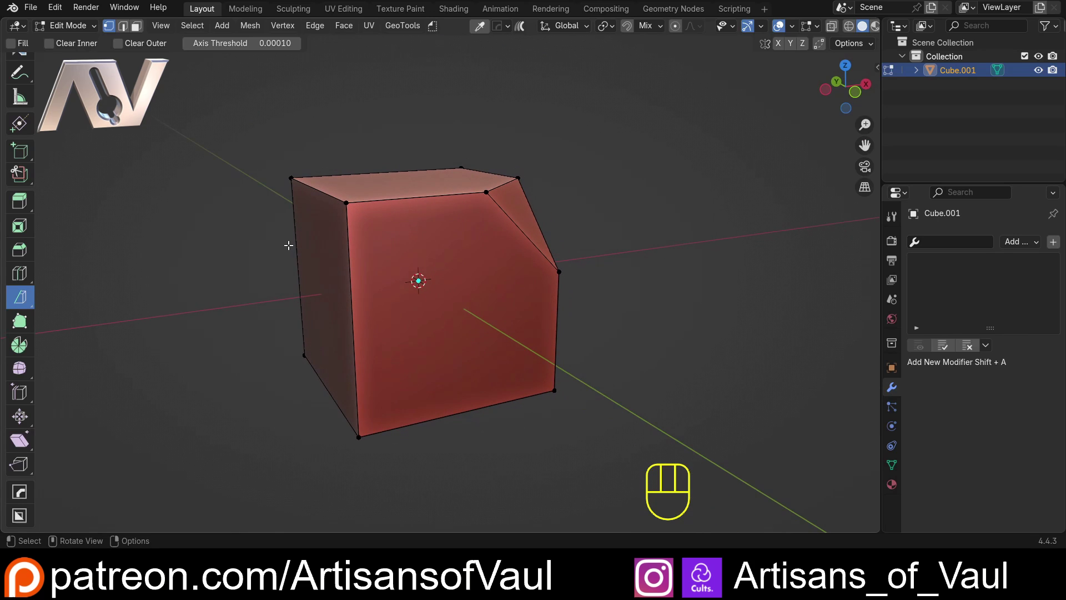
middle_click_drag(239, 306, 251, 252)
Step: Undo the bisect, switch to face selection and select the top and front-right faces
key("ctrl+z")
key("ctrl+z")
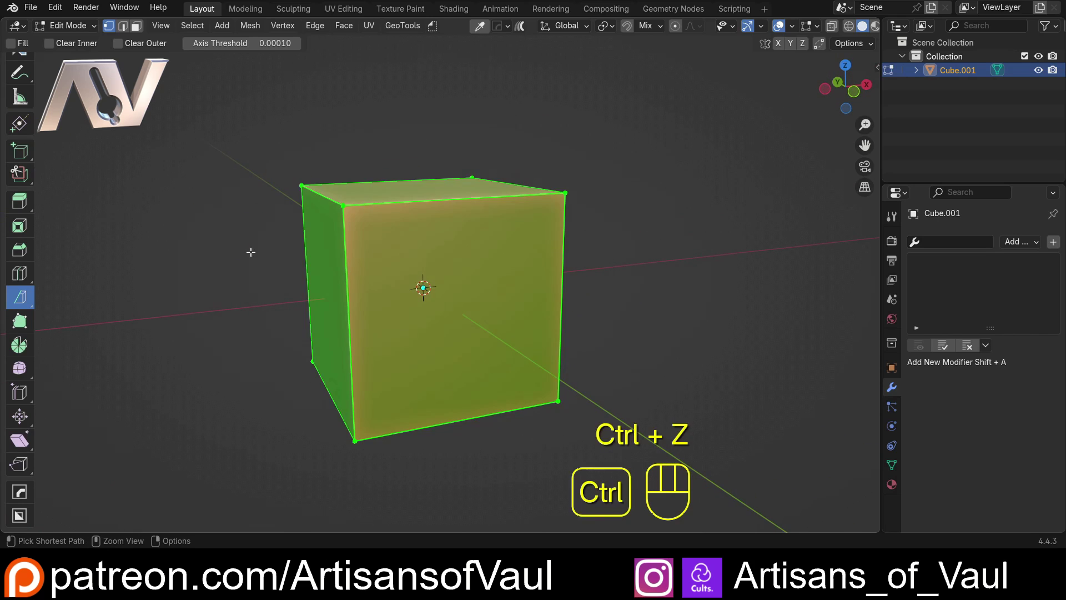
middle_click_drag(344, 193, 380, 198)
key("Tab")
left_click(562, 200)
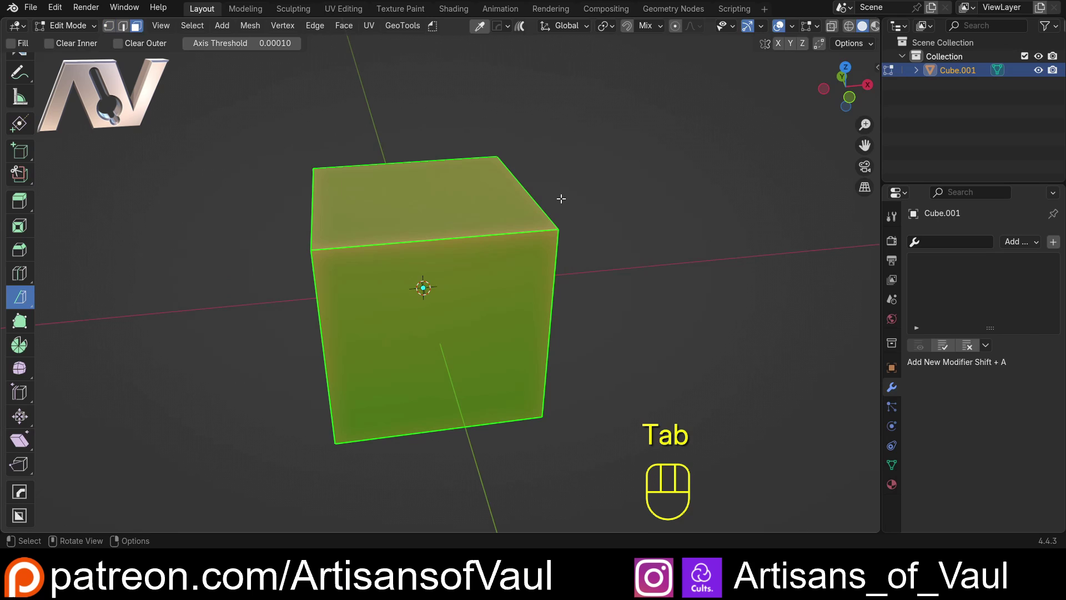
middle_click_drag(465, 208, 450, 193)
left_click(451, 193)
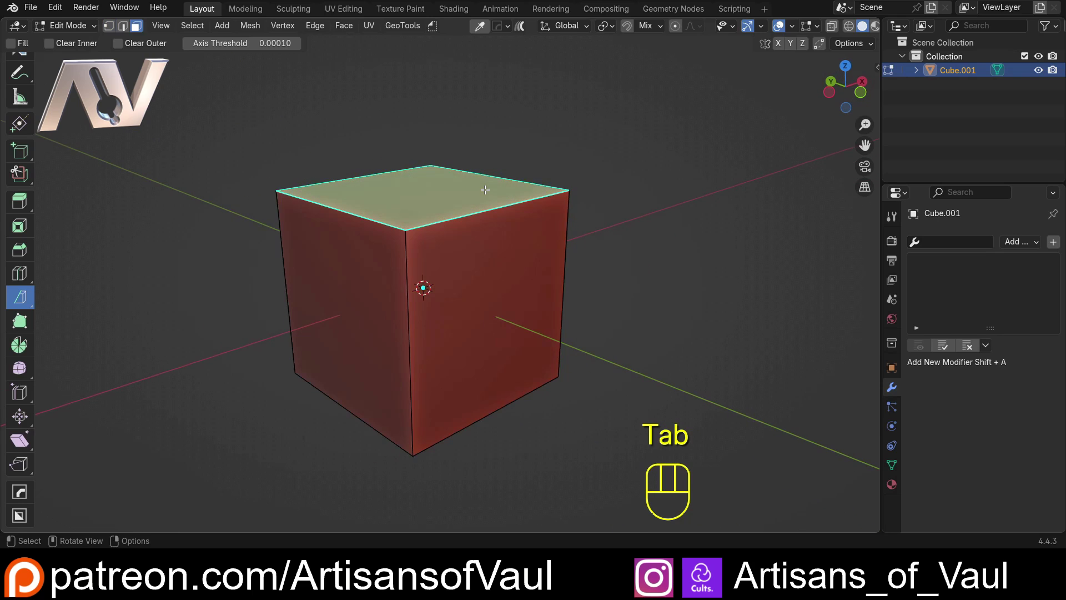
left_click(547, 242, "shift")
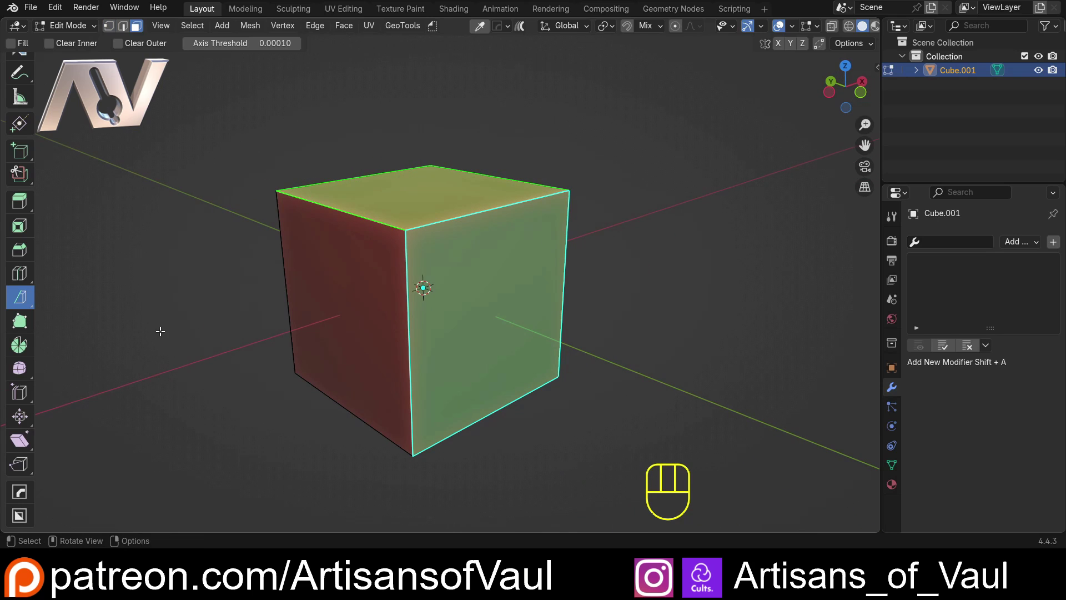
key("ctrl+z")
Step: Bisect the front corner, compare Clear Inner and Clear Outer, then undo the cut
left_click_drag(457, 115, 643, 389)
middle_click_drag(671, 248, 499, 244)
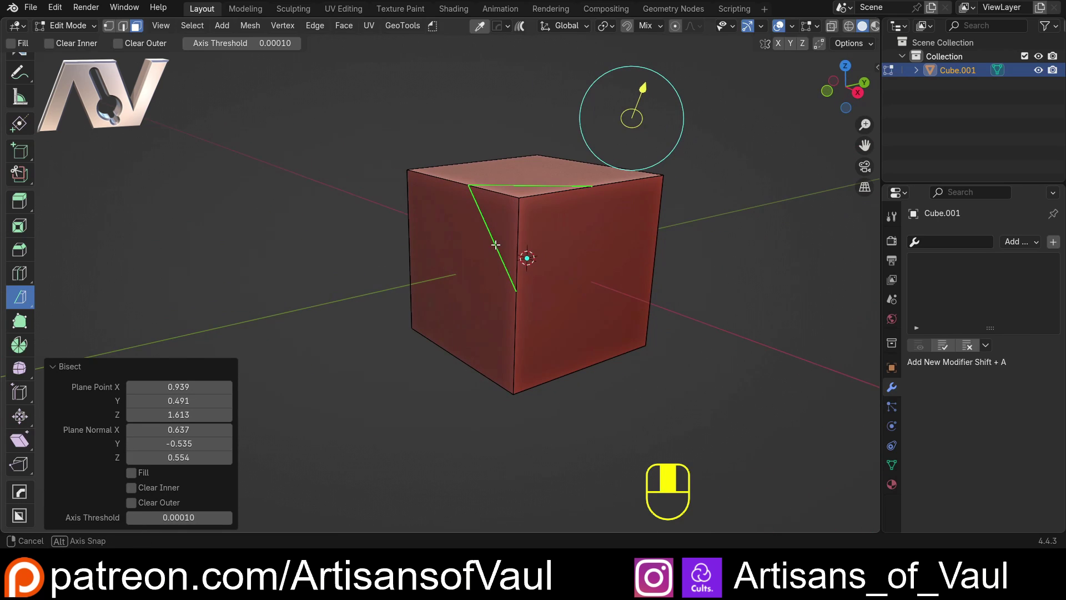
left_click(131, 487)
middle_click_drag(294, 296, 333, 308)
left_click(131, 502)
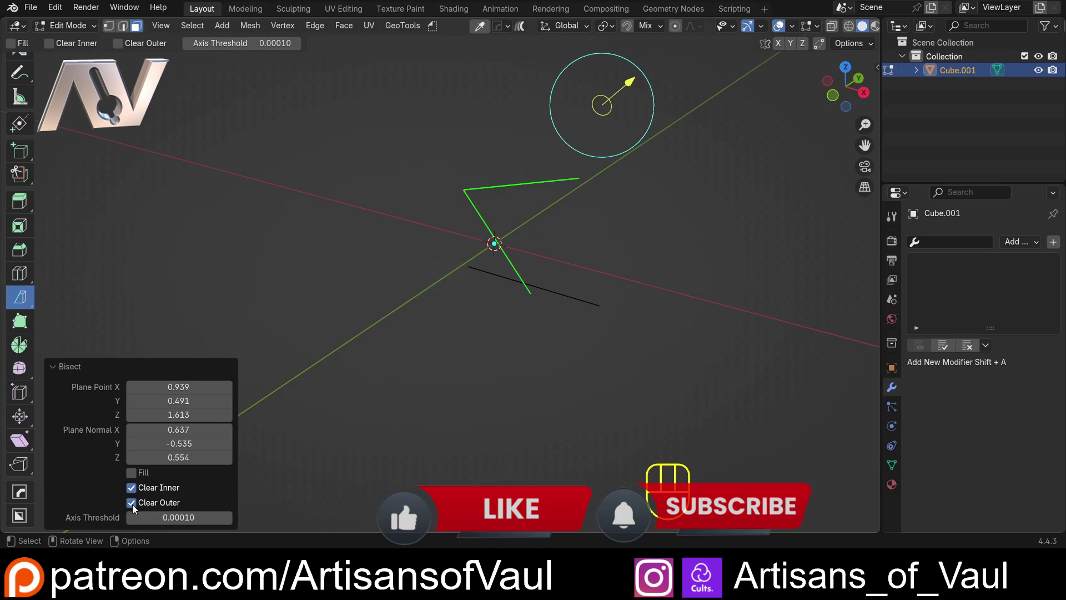
left_click(131, 487)
left_click(132, 502)
left_click(131, 502)
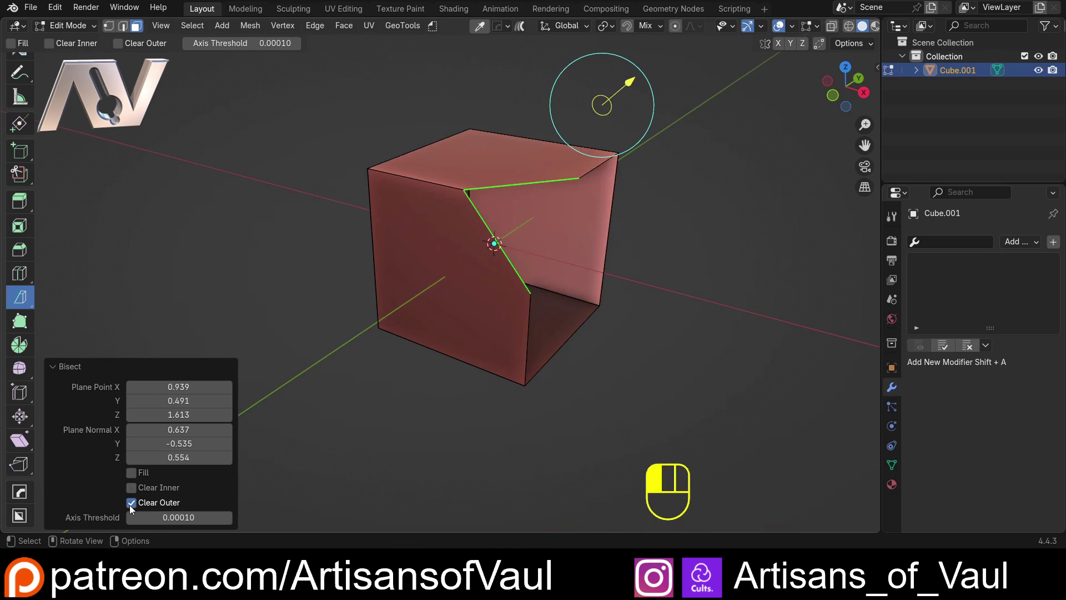
left_click(131, 502)
left_click(208, 294)
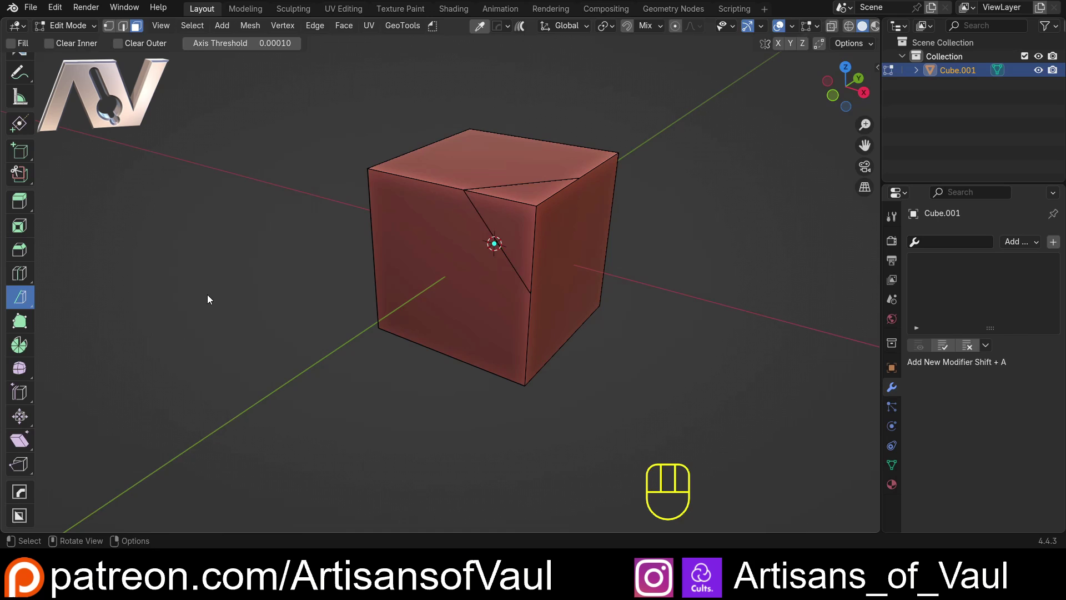
key("ctrl+z")
mouse_move(255, 271)
middle_mouse_down()
mouse_move(386, 252)
mouse_move(347, 252)
mouse_move(474, 284)
mouse_move(345, 281)
mouse_move(472, 278)
middle_mouse_up()
Step: Select the whole mesh and bisect across the cube's top edge without clearing or filling
key("a")
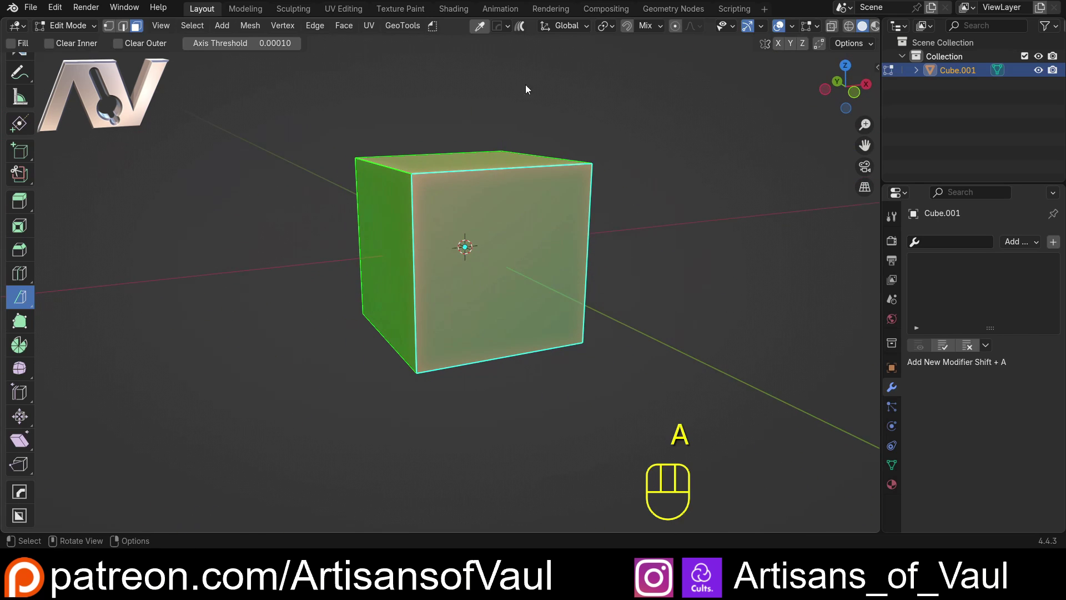
mouse_move(522, 87)
left_mouse_down()
mouse_move(618, 267)
mouse_move(638, 367)
mouse_move(616, 252)
left_mouse_up()
middle_click_drag(616, 252, 447, 322)
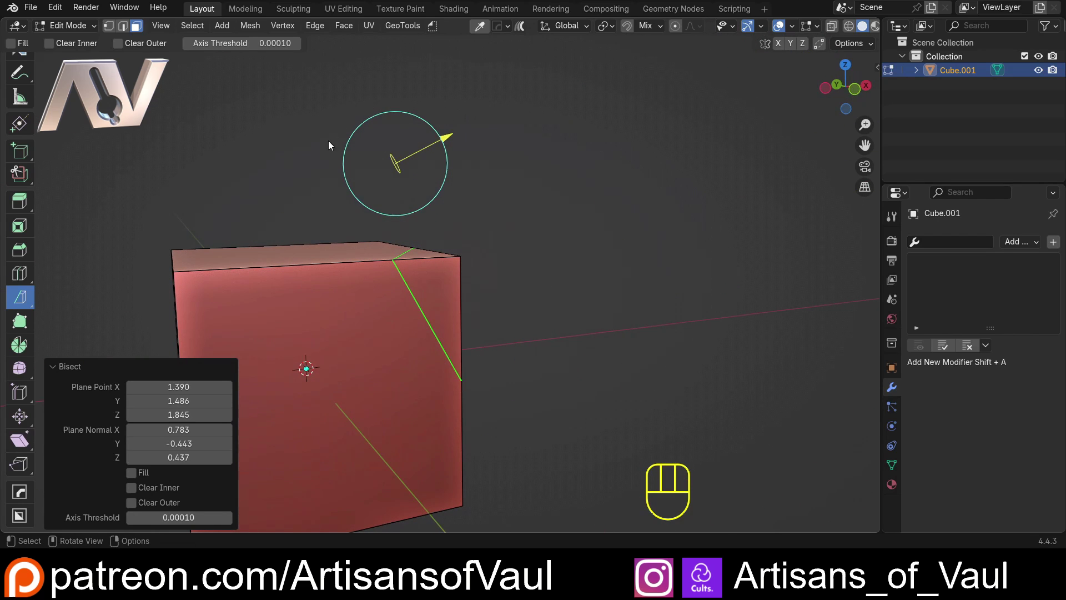
middle_click_drag(334, 149, 492, 53)
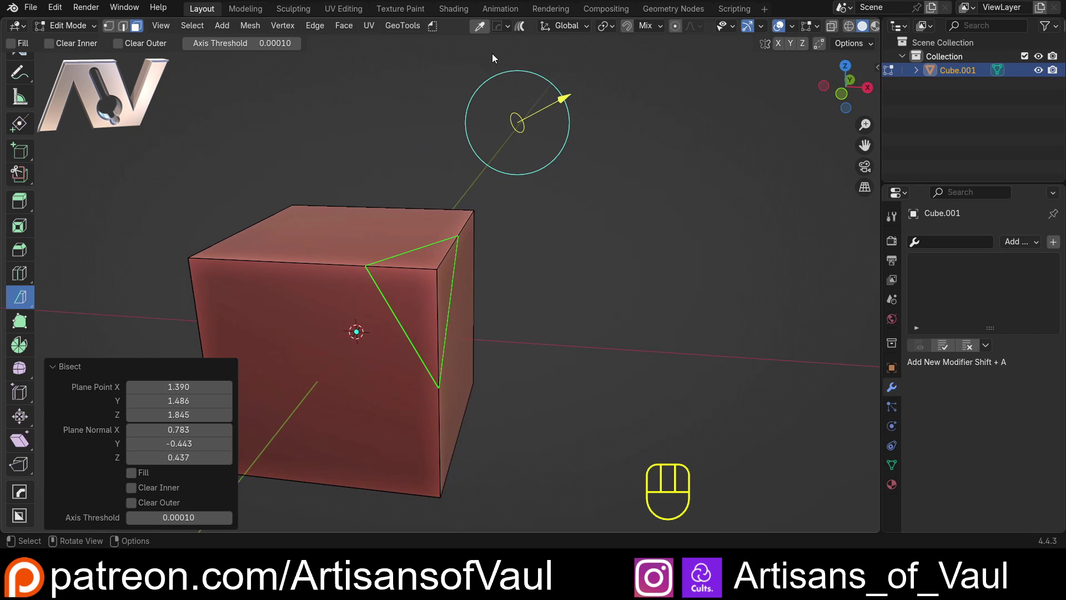
middle_click_drag(524, 139, 429, 162)
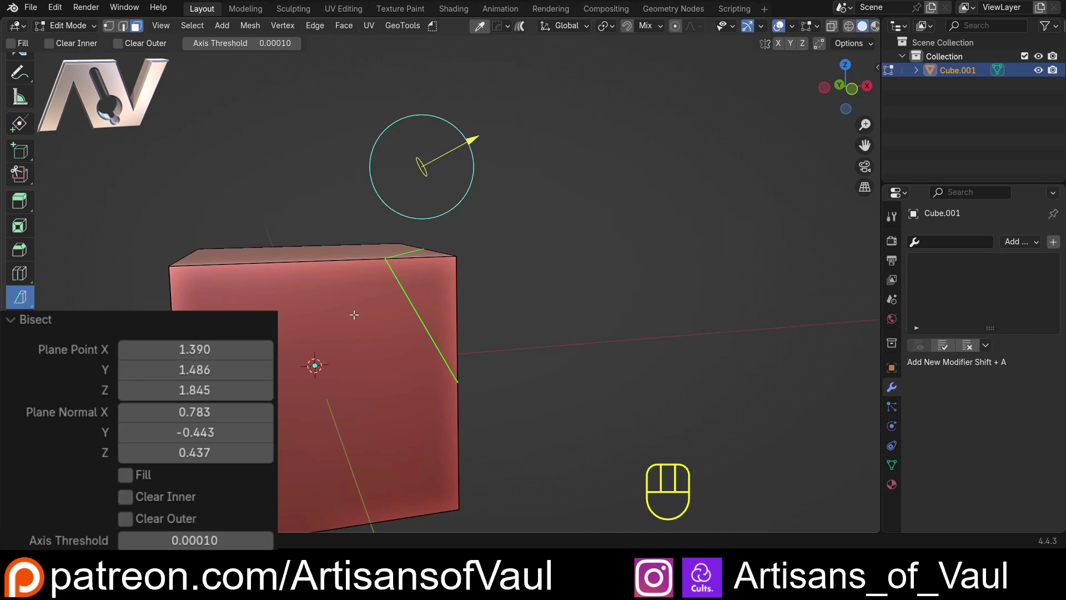
Step: Try Clear Outer, then switch to Clear Inner to keep only the cut-off wedge
middle_click_drag(354, 315, 392, 276)
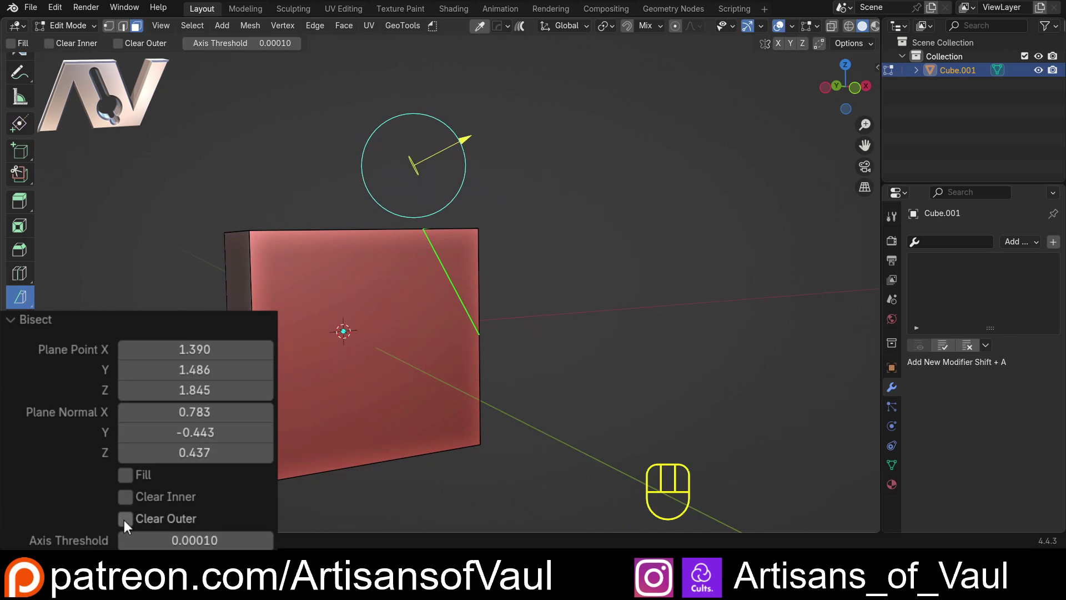
left_click(125, 518)
mouse_move(389, 329)
middle_mouse_down()
mouse_move(421, 337)
mouse_move(411, 344)
mouse_move(399, 325)
middle_mouse_up()
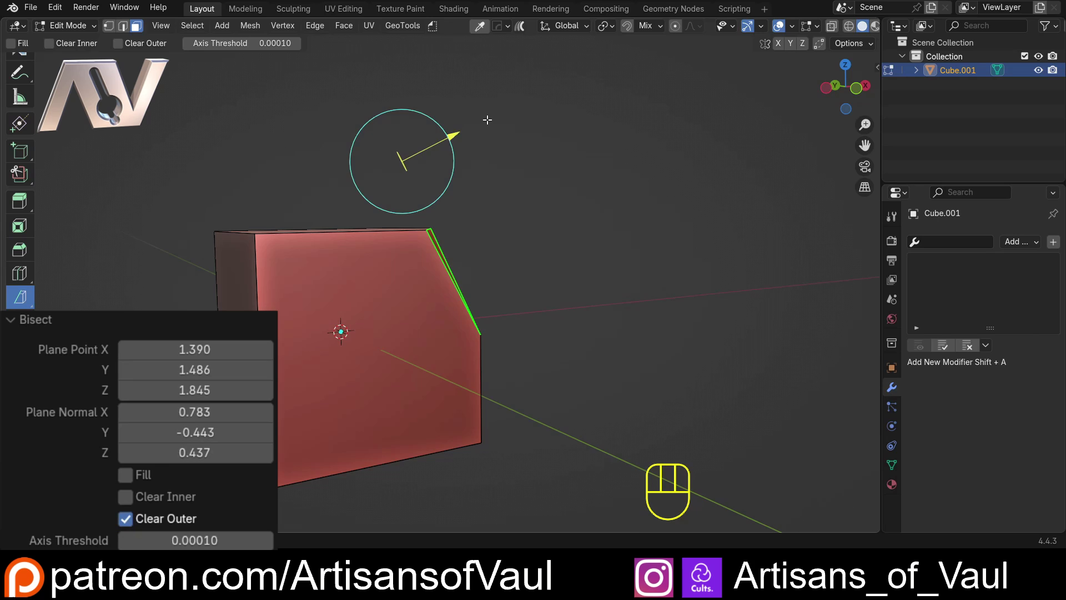
scroll(487, 120, "up", 2)
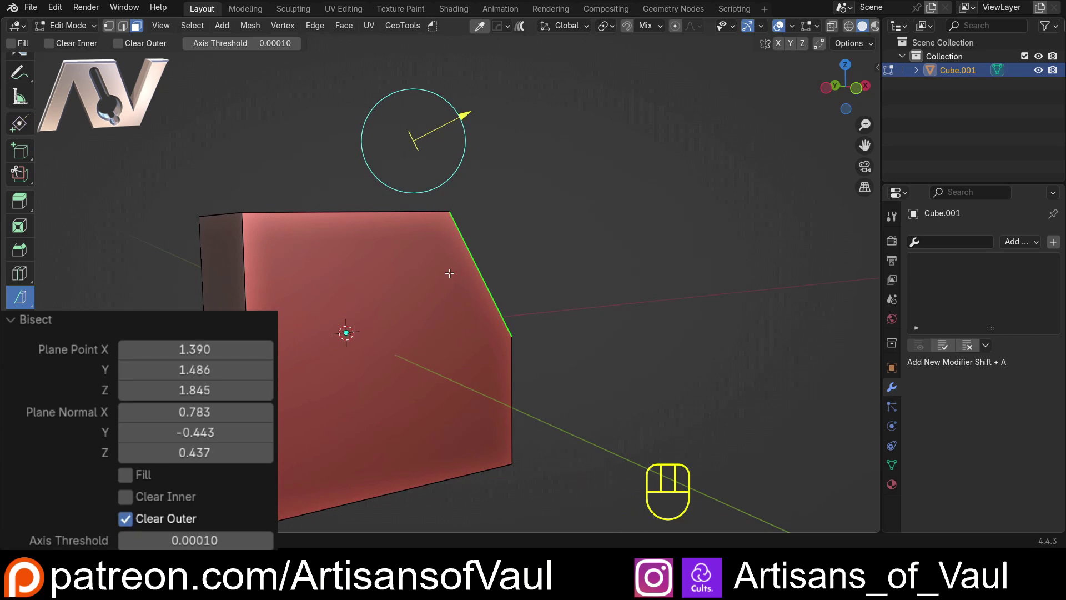
middle_click_drag(592, 189, 400, 328)
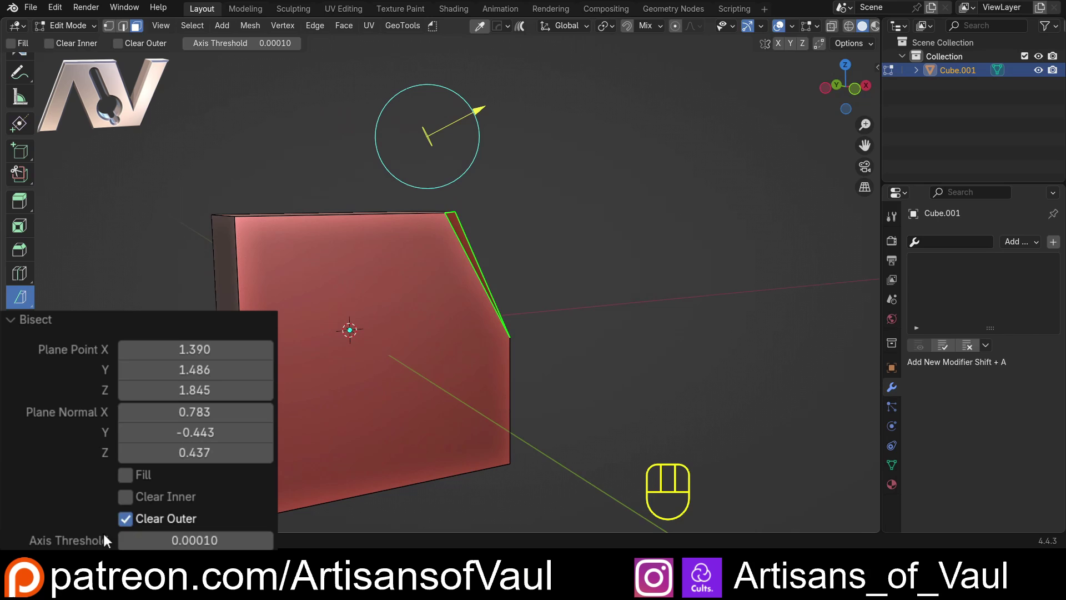
left_click(125, 519)
left_click(125, 497)
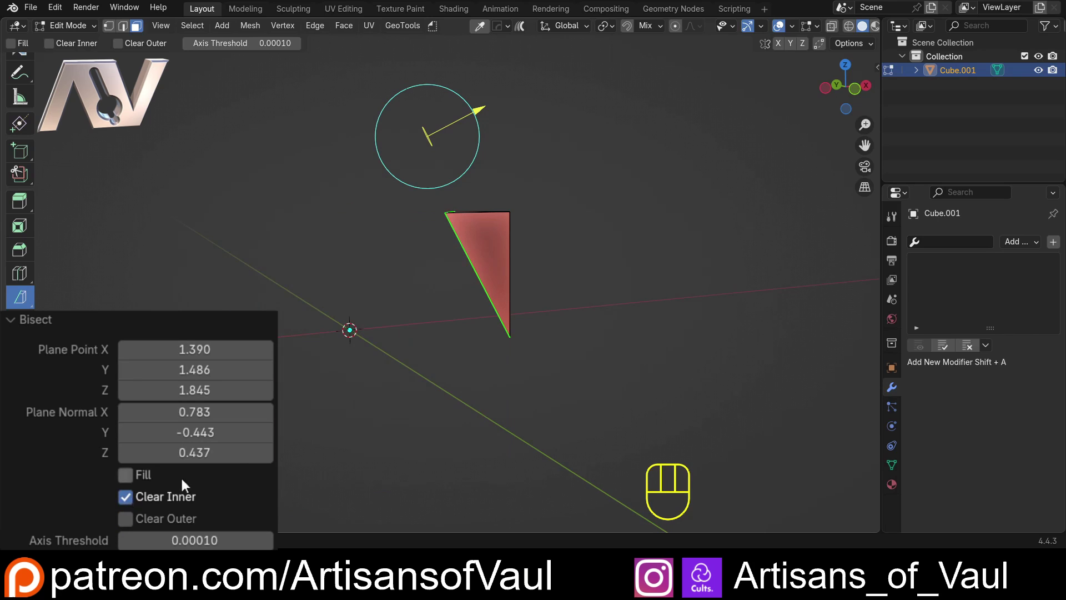
middle_click_drag(383, 167, 399, 140)
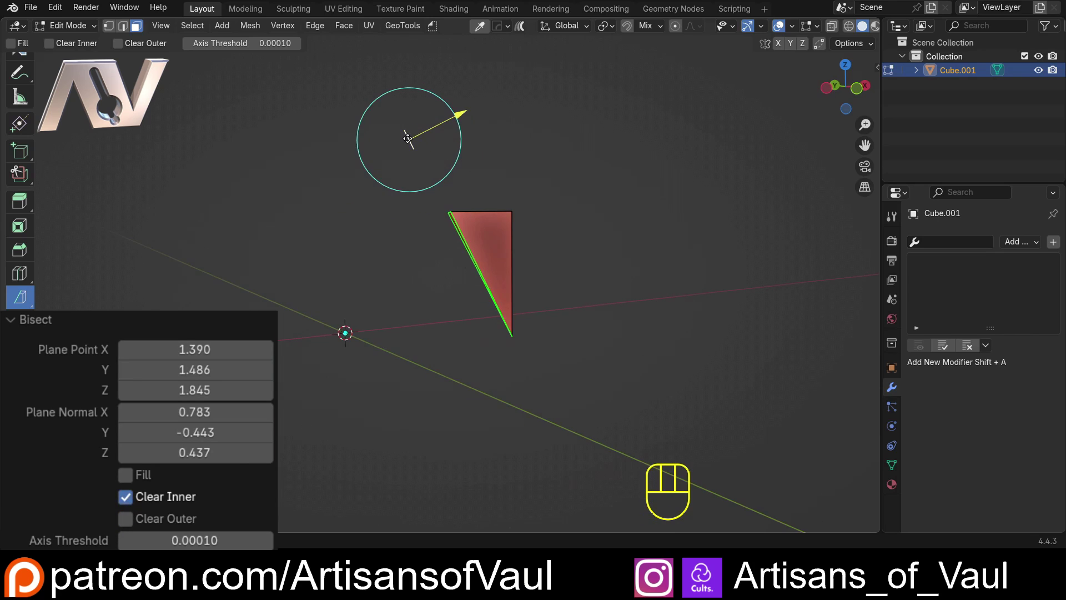
middle_click_drag(281, 302, 317, 288)
Step: Enable Fill and compare clearing options, ending with Fill and Clear Outer keeping the cube body
left_click(131, 479)
middle_click_drag(133, 482, 142, 502)
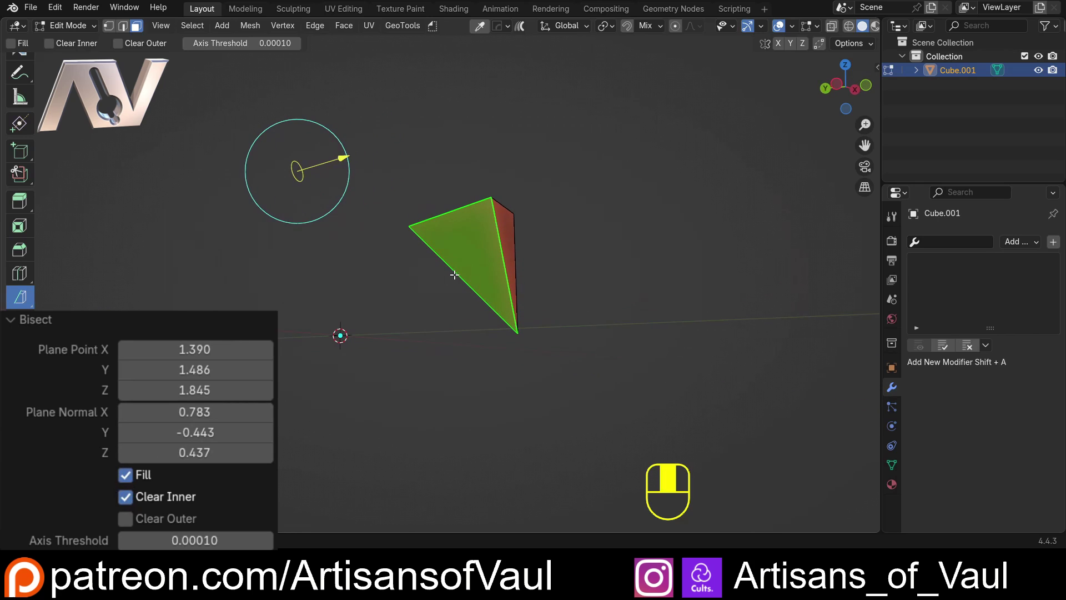
left_click(125, 497)
left_click(125, 519)
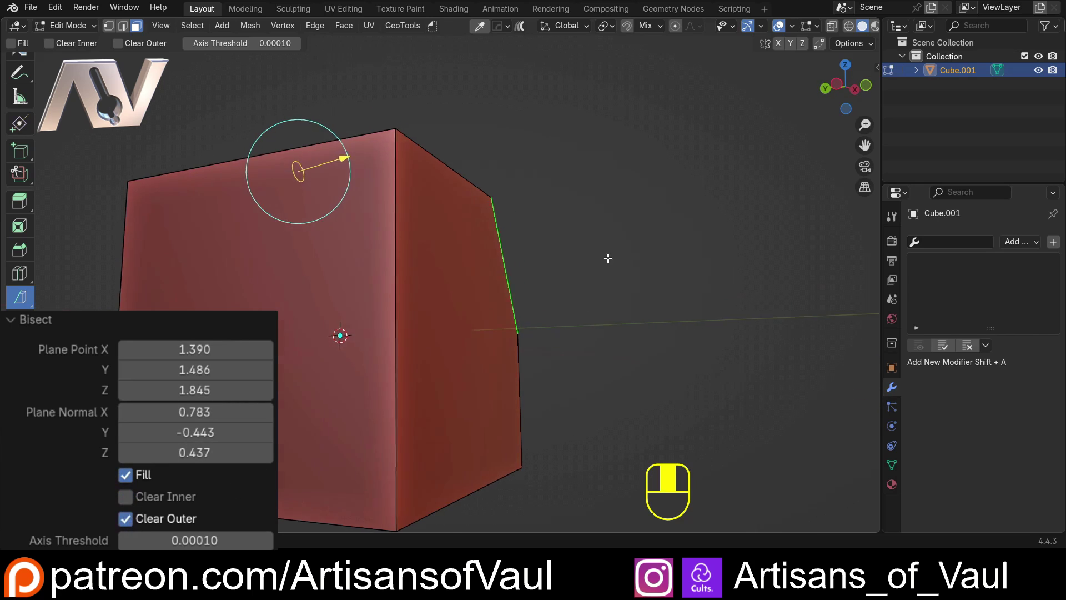
middle_click_drag(607, 255, 429, 317)
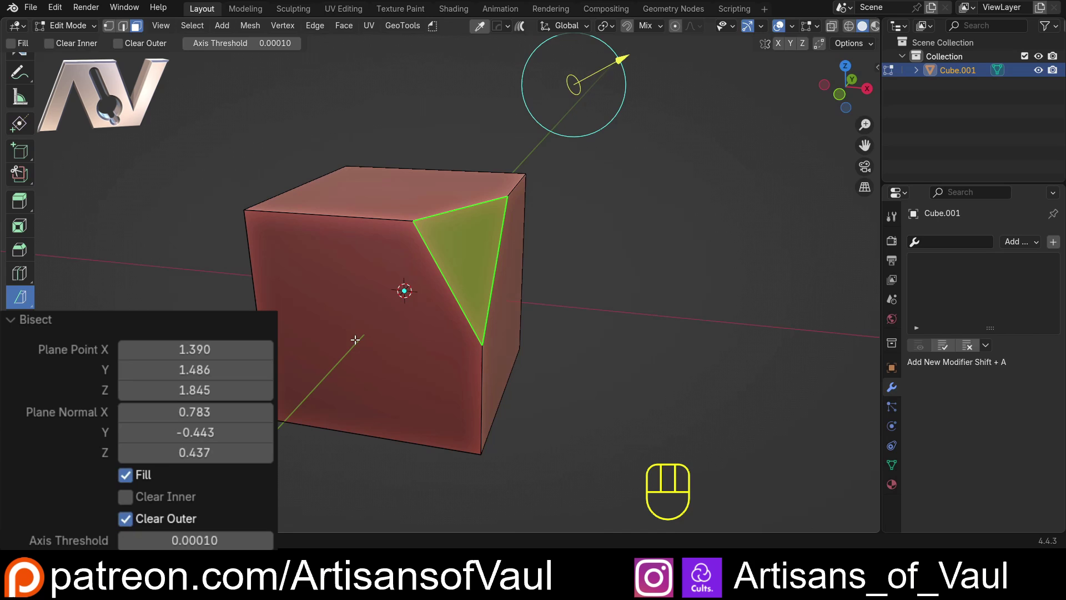
middle_click_drag(322, 323, 363, 320)
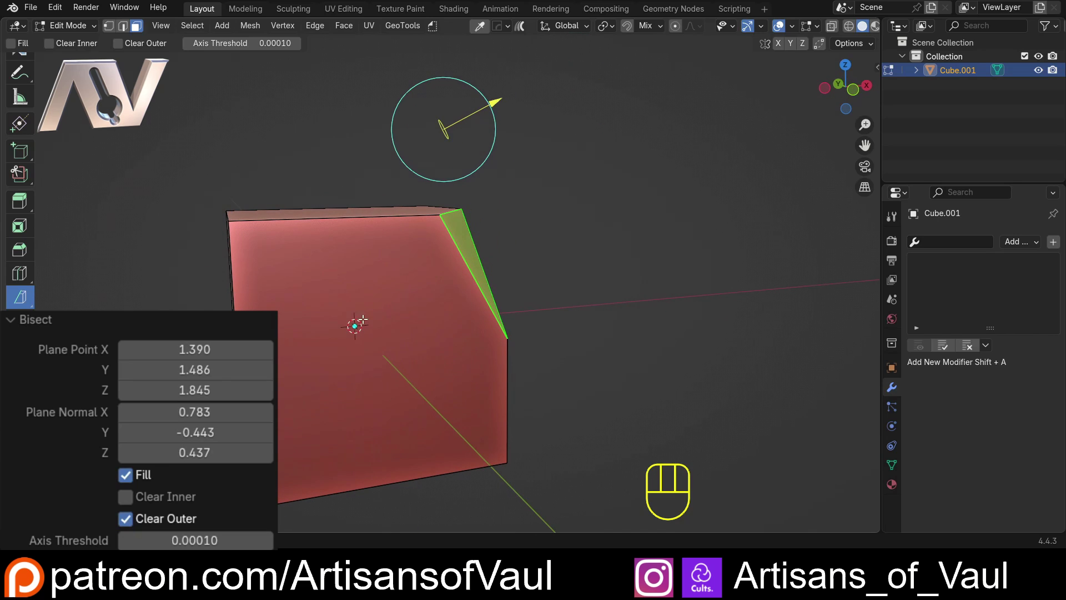
left_click(131, 494)
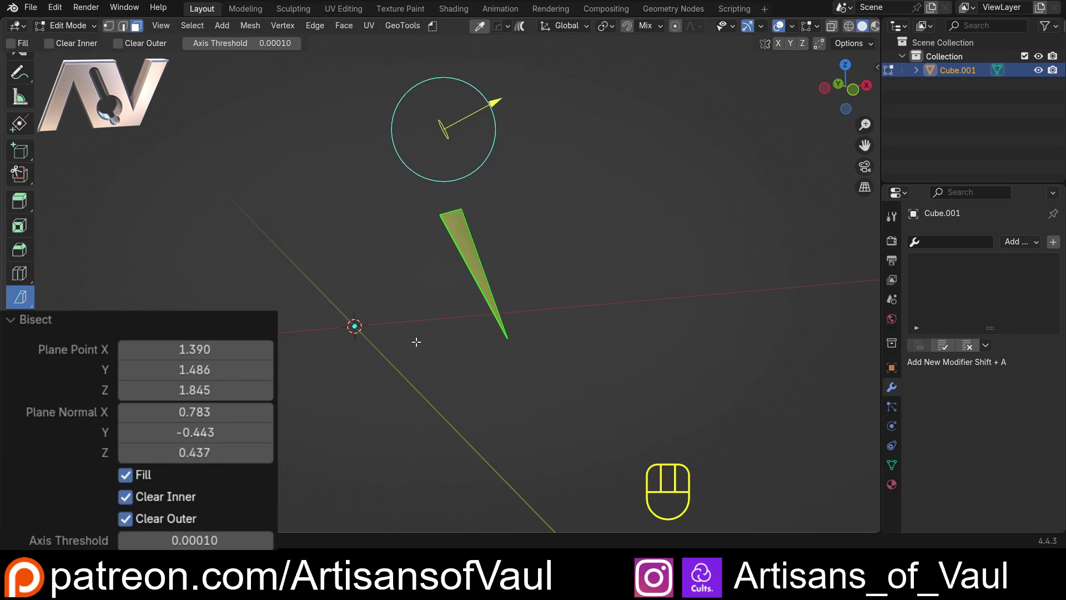
middle_click_drag(416, 340, 402, 369)
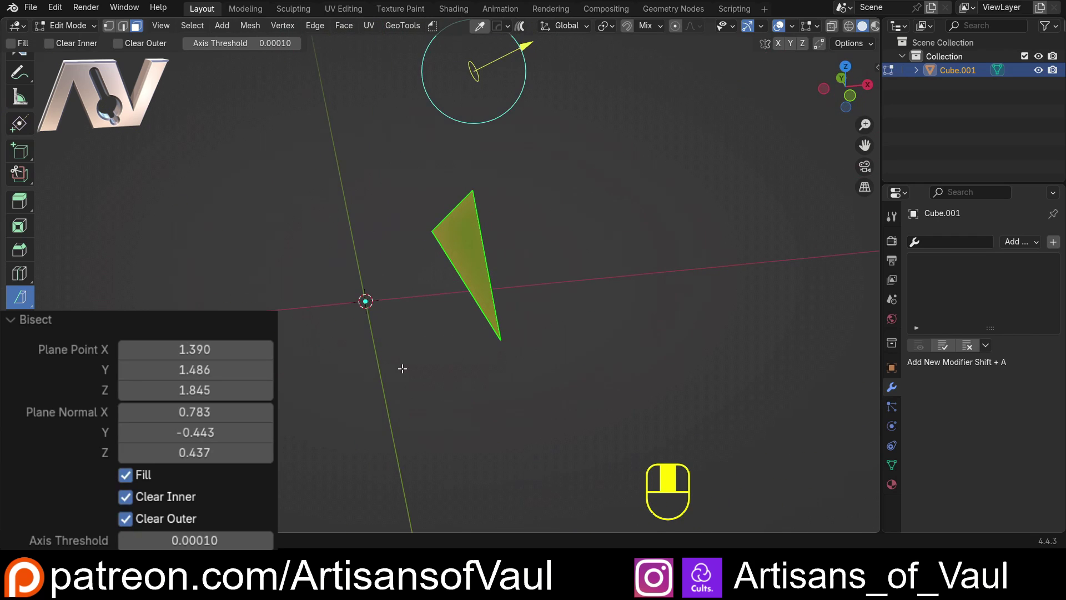
middle_click_drag(353, 325, 390, 324)
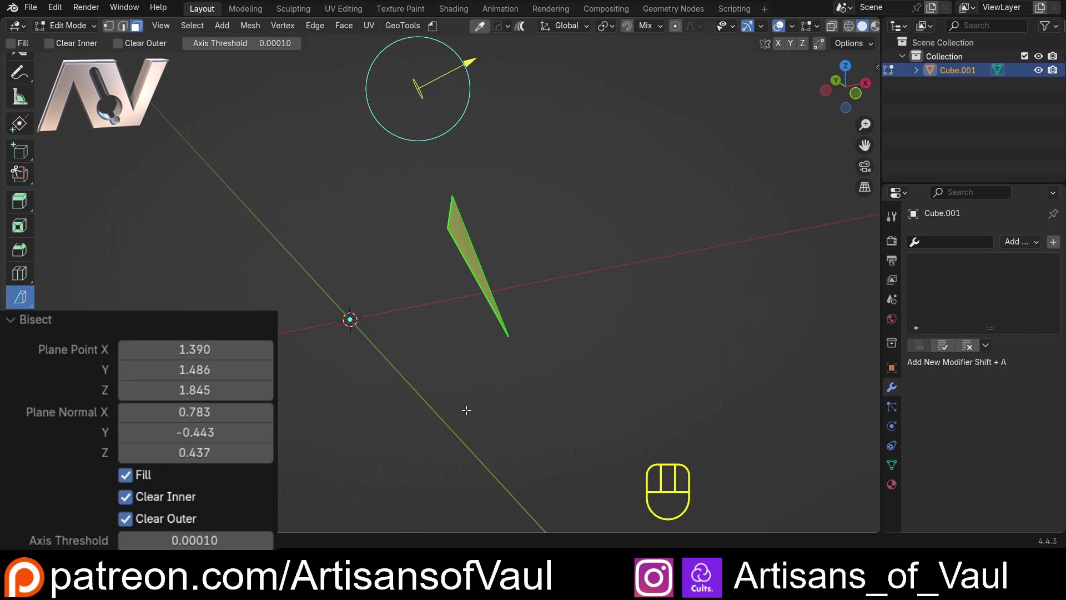
middle_click_drag(466, 403, 462, 390)
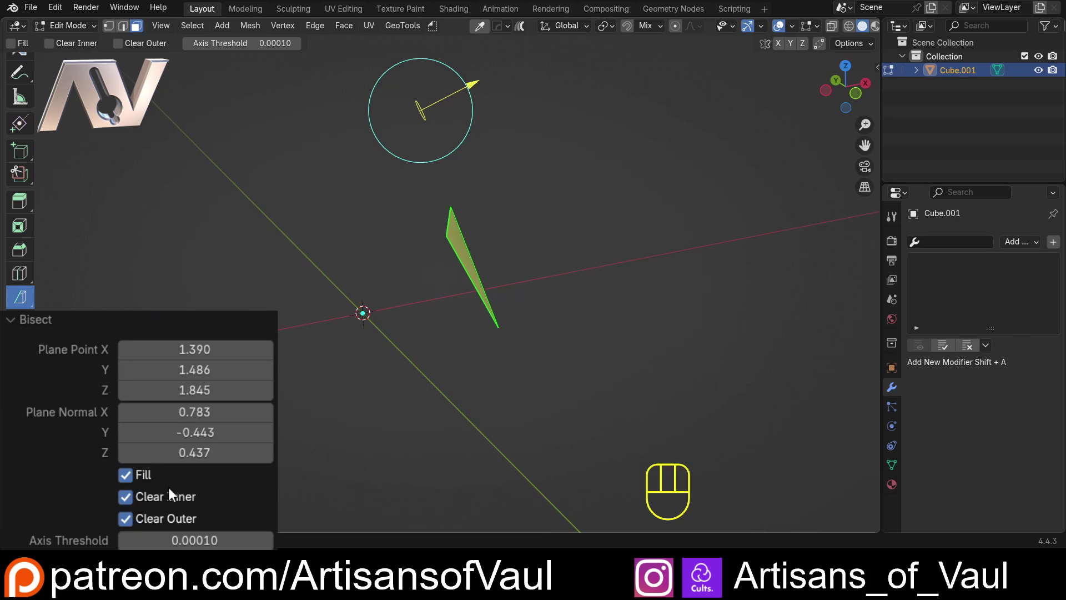
left_click(127, 500)
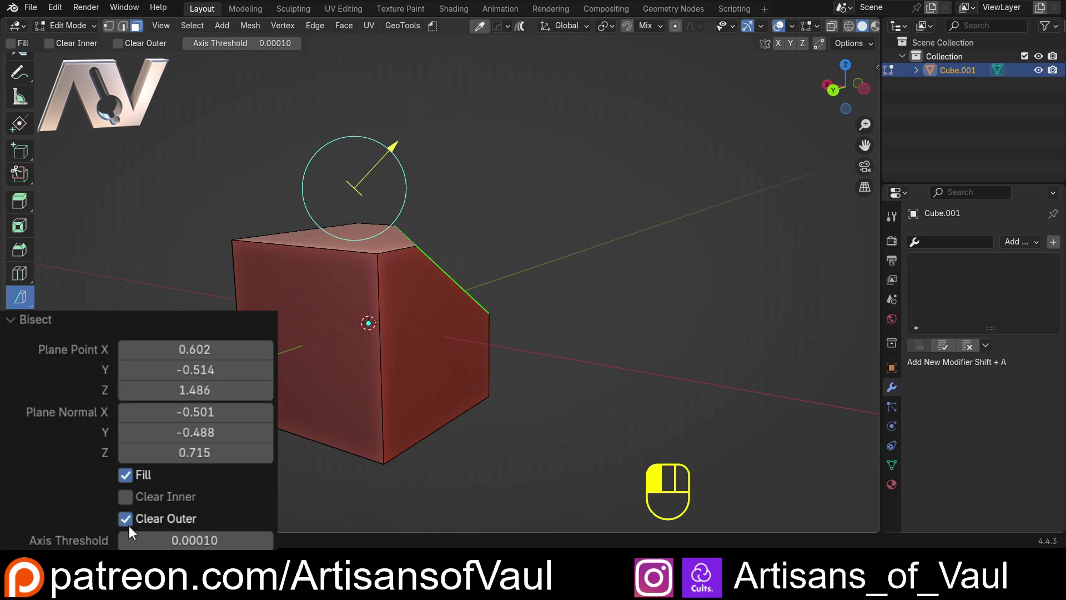
Step: Slide the bisect plane deeper into the cube's side with the gizmo arrow
middle_click_drag(456, 300, 466, 284)
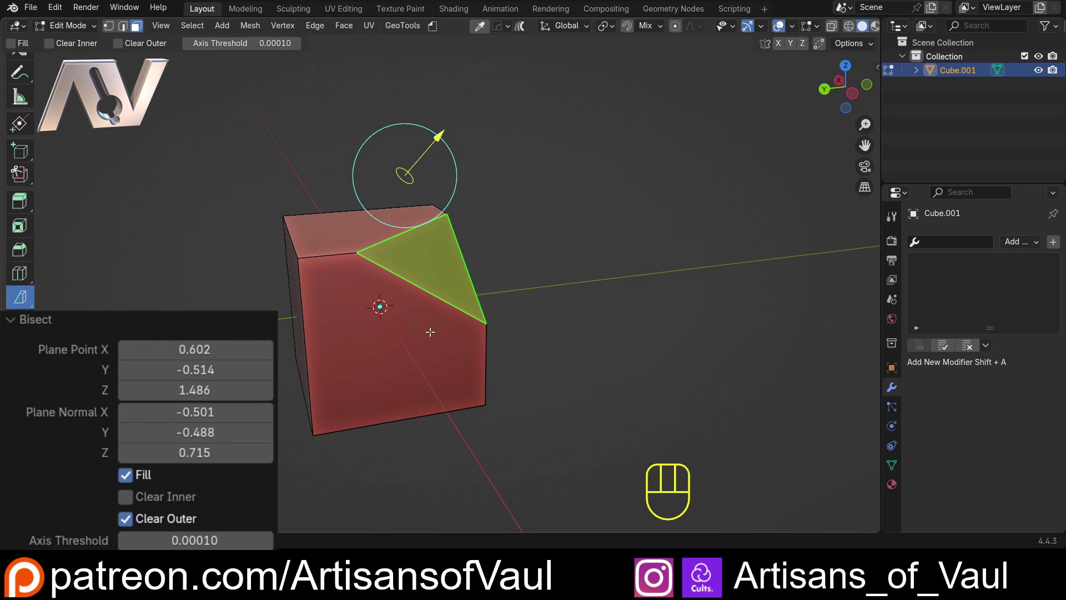
middle_click_drag(430, 332, 400, 193)
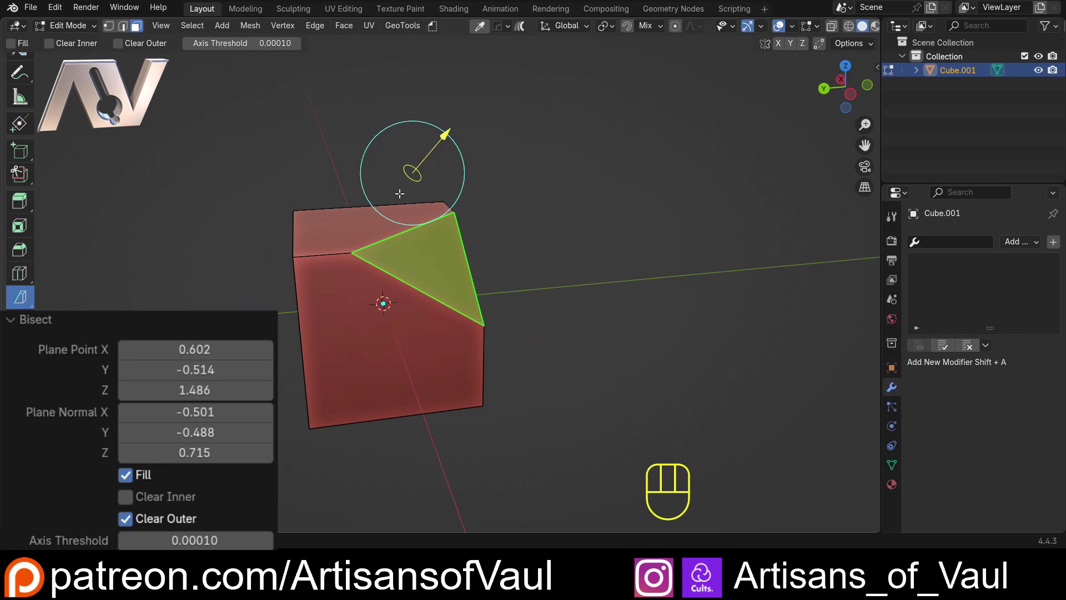
middle_click_drag(355, 262, 475, 317)
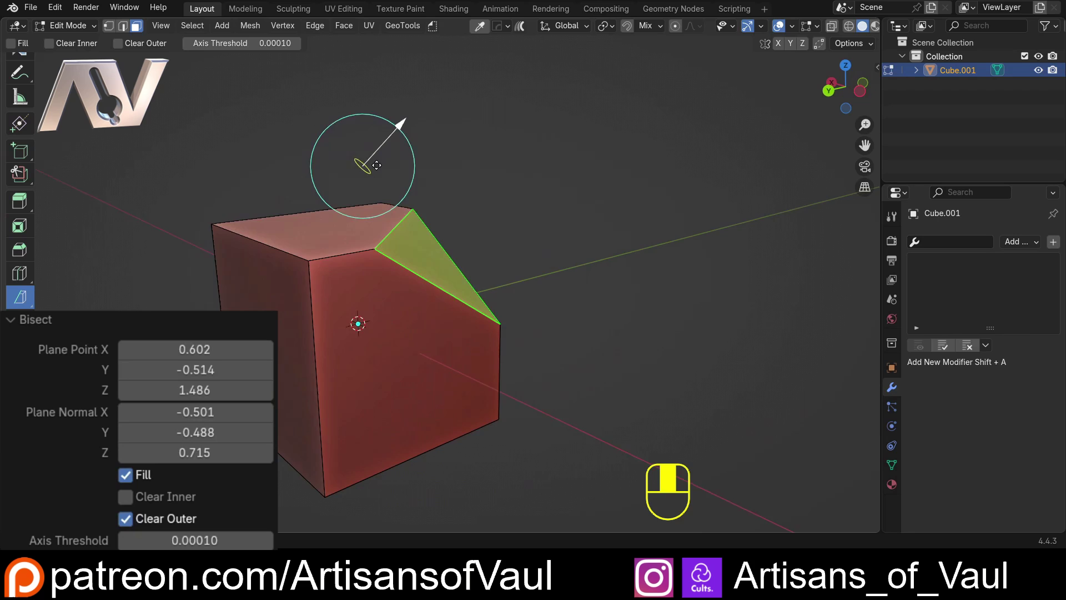
middle_click_drag(360, 183, 377, 152)
mouse_move(372, 151)
left_mouse_down()
mouse_move(297, 192)
mouse_move(390, 162)
mouse_move(272, 202)
mouse_move(356, 160)
mouse_move(385, 162)
mouse_move(358, 150)
left_mouse_up()
middle_click_drag(411, 152, 450, 112)
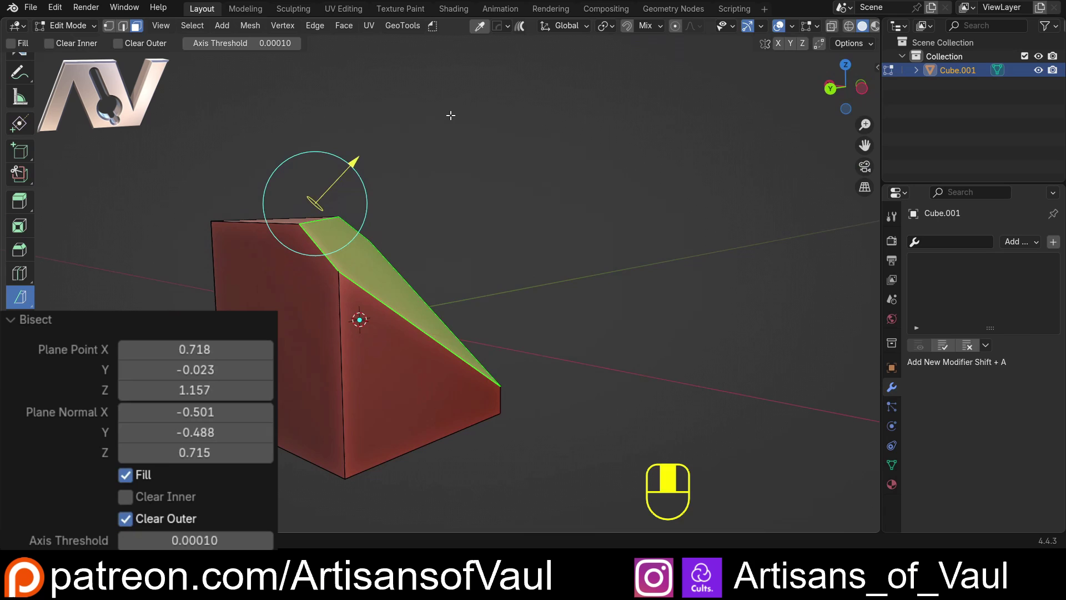
Step: Tilt the cut plane near-vertical with the rotation ring, to normal -0.703, -0.700, 0.123
left_click_drag(286, 159, 309, 151)
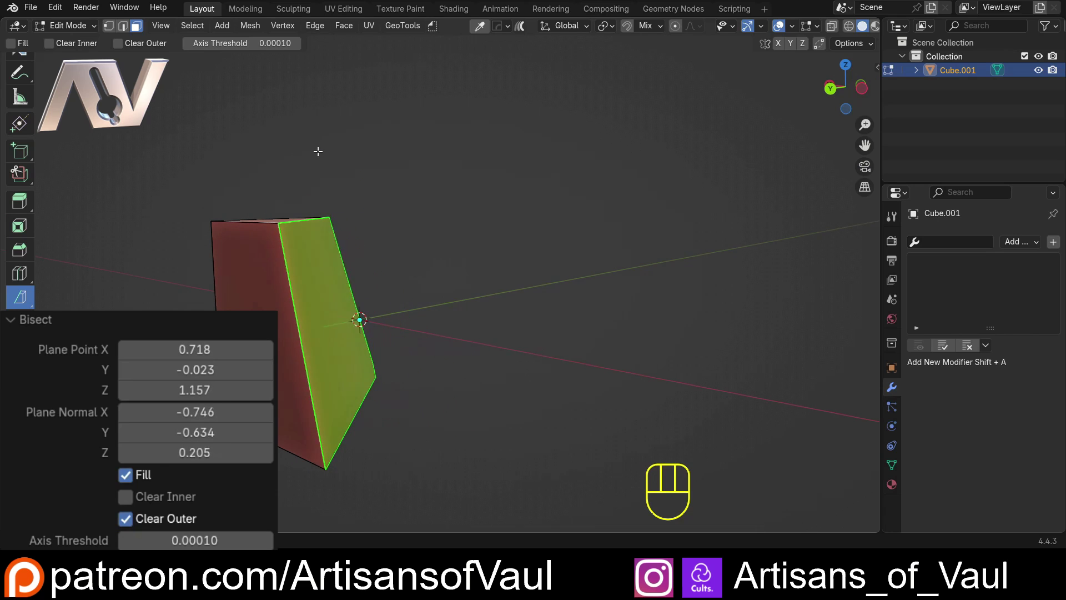
left_click_drag(317, 151, 413, 203)
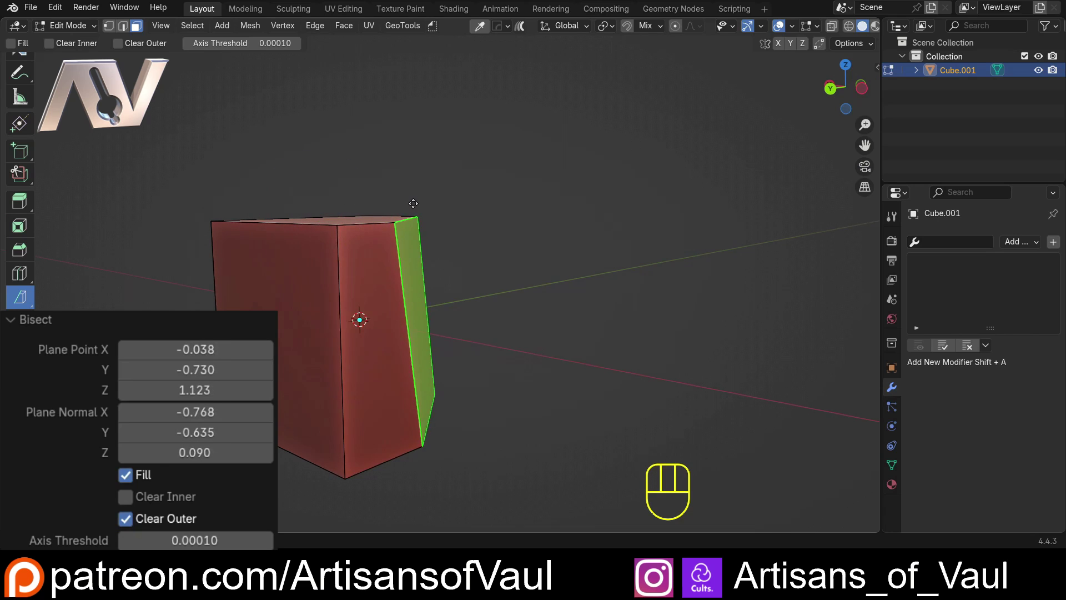
middle_click_drag(418, 167, 478, 257)
left_click_drag(479, 257, 498, 330)
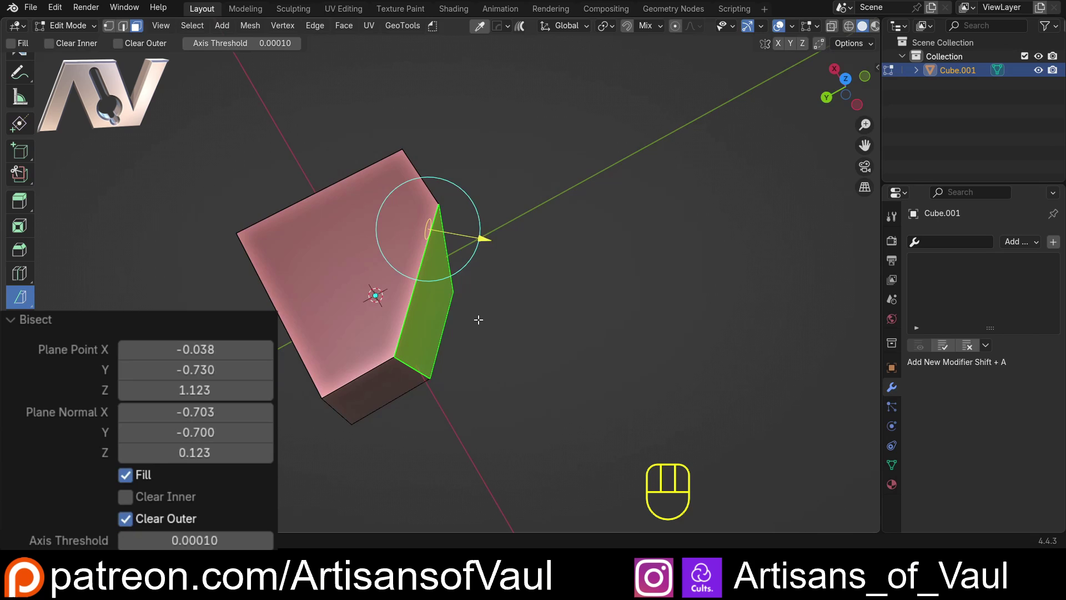
middle_click_drag(498, 330, 489, 248)
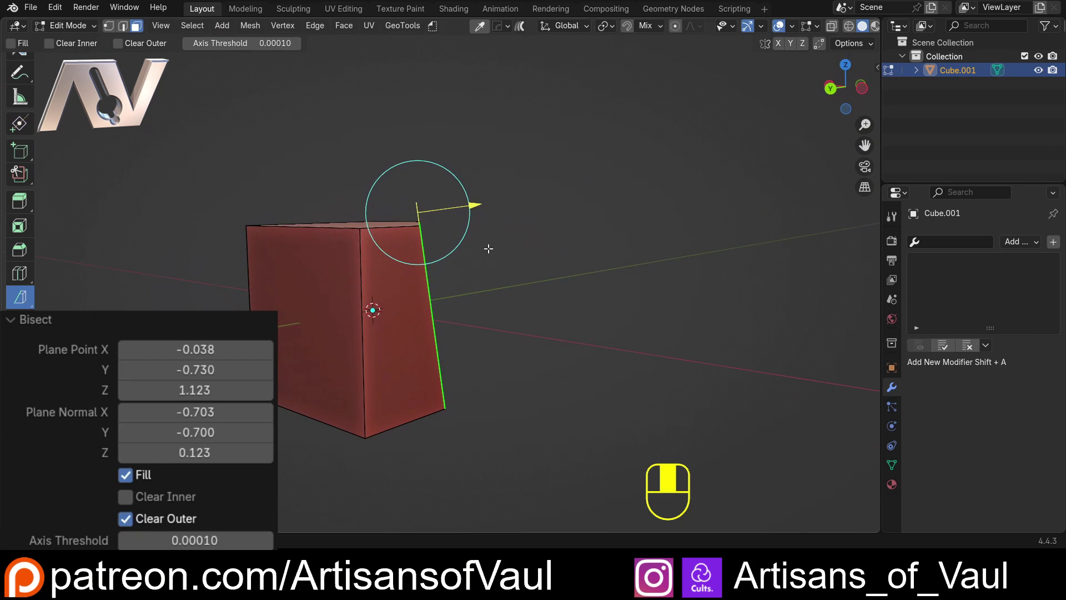
middle_click_drag(436, 219, 414, 225)
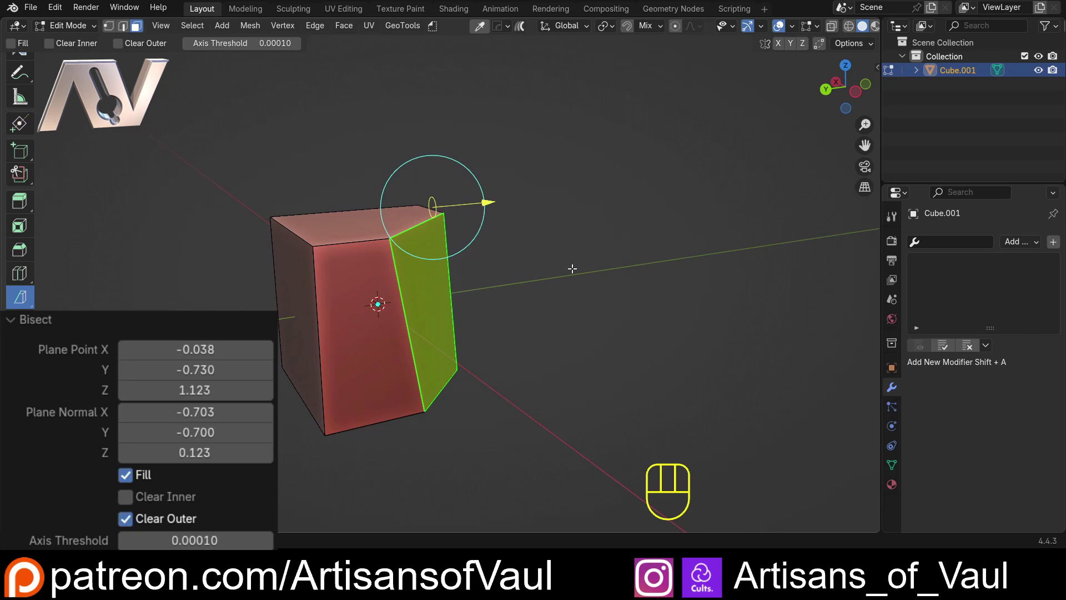
middle_click_drag(573, 268, 501, 257)
Step: Add a plane mesh, scale it larger and rotate it about 80°
key("shift+a")
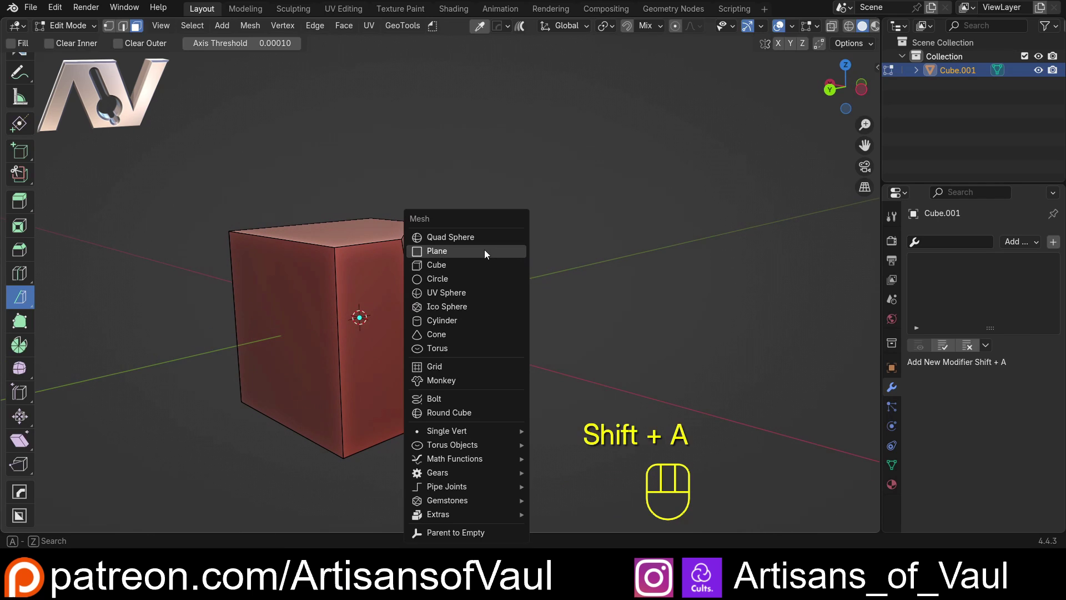
left_click(484, 252)
scroll(580, 210, "down", 2)
key("s")
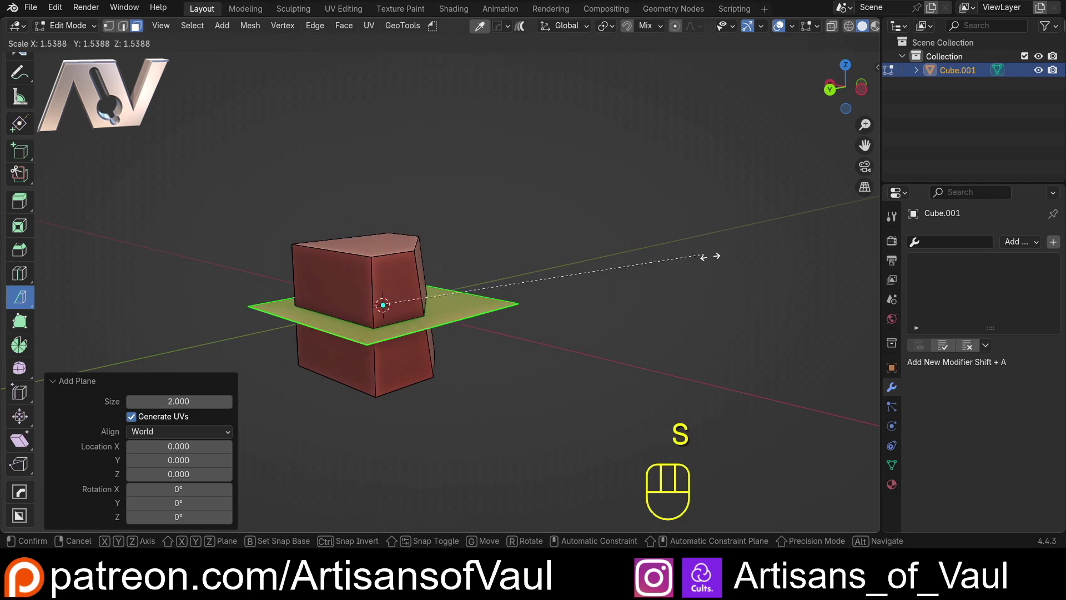
left_click(645, 188)
scroll(644, 188, "down", 1)
key("r")
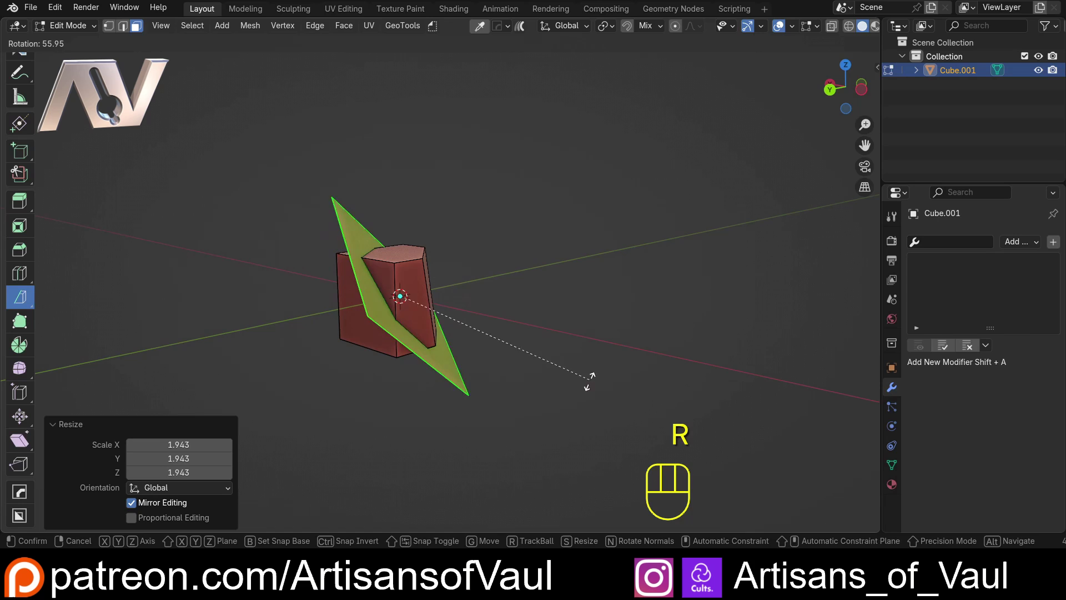
left_click(531, 438)
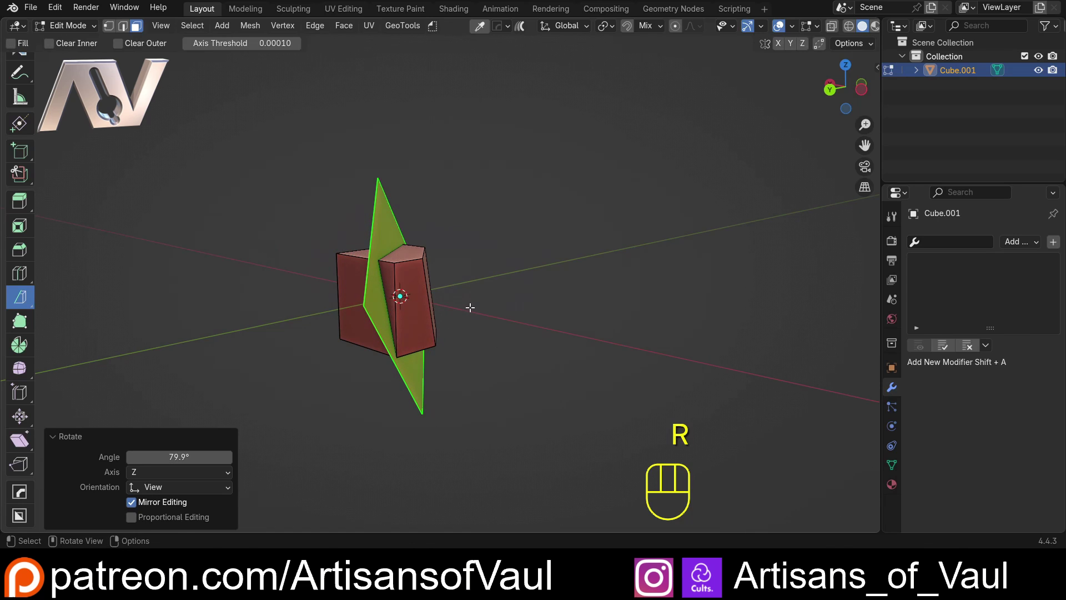
Step: Move the plane beside the cube and rotate it slightly, then undo until the plane is gone
key("g")
left_click(504, 302)
middle_click_drag(504, 302, 487, 342)
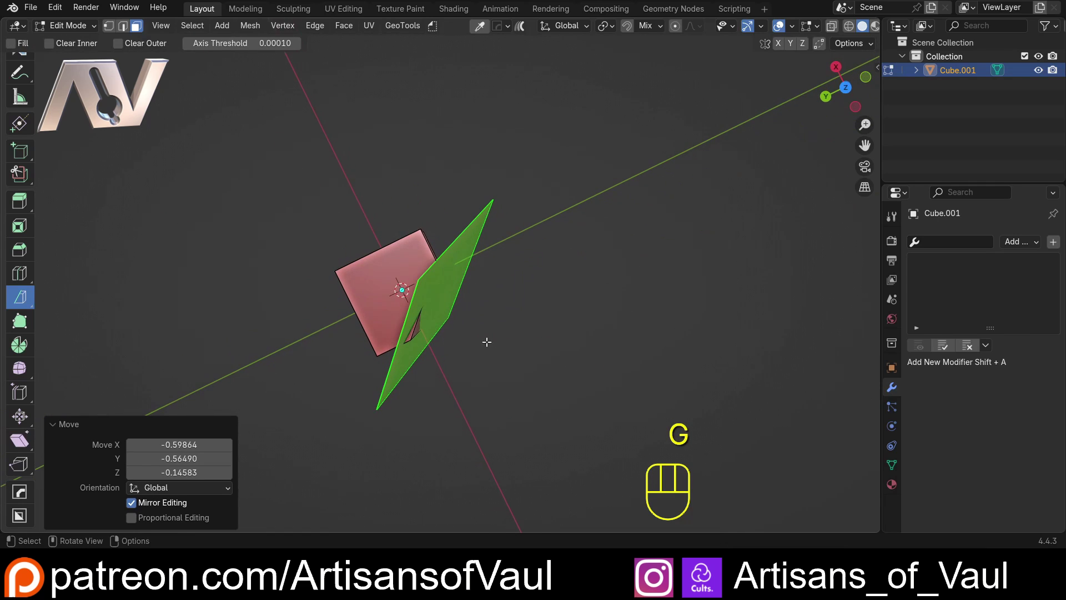
key("r")
left_click(624, 316)
middle_click_drag(623, 316, 502, 328)
key("ctrl+z")
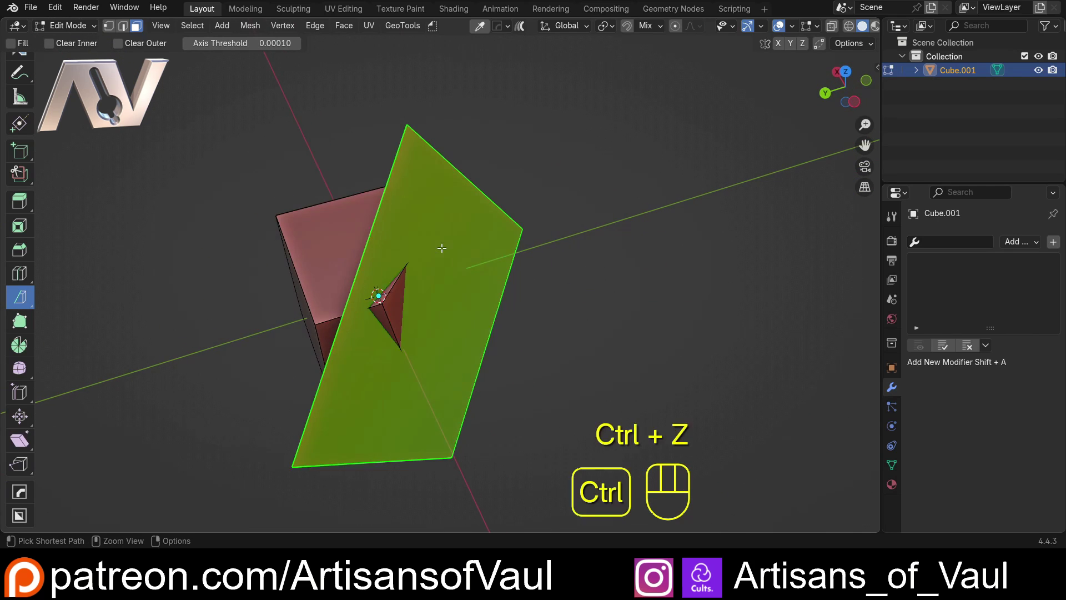
key("ctrl+z")
key("ctrl+z")
key("ctrl+z")
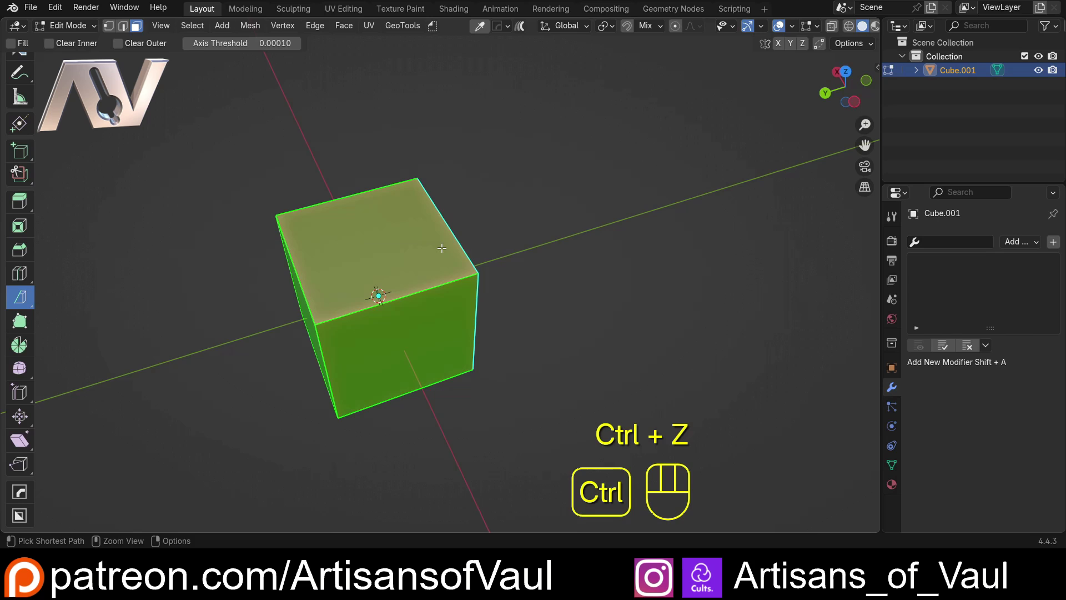
middle_click_drag(441, 248, 198, 502)
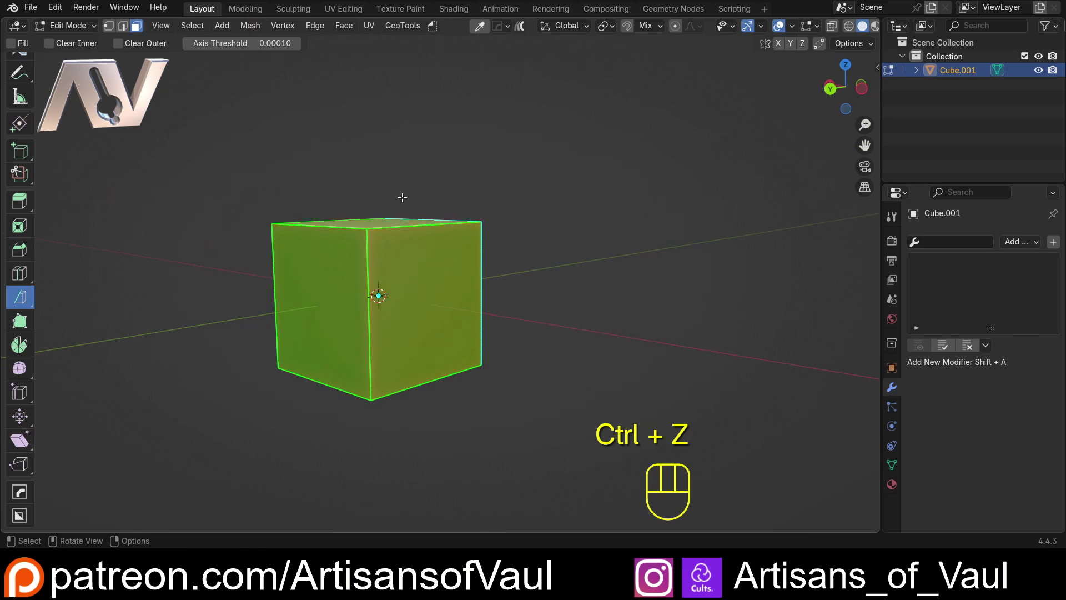
Step: Redo the bisect cut and set all three Plane Point coordinates to 0
key("ctrl+shift+z")
middle_click_drag(403, 197, 468, 143)
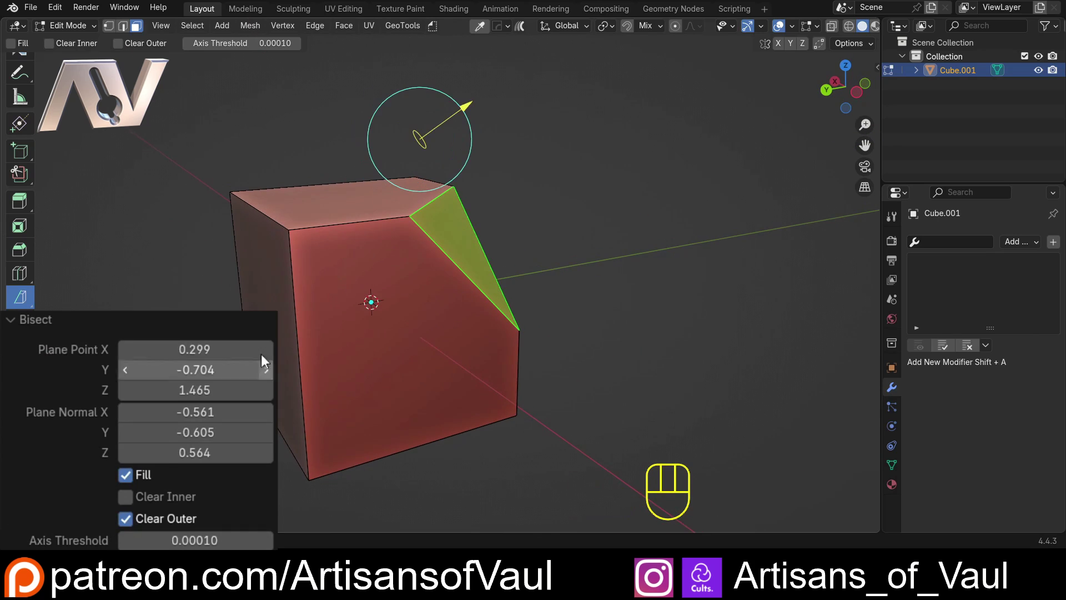
left_click(211, 349, "shift")
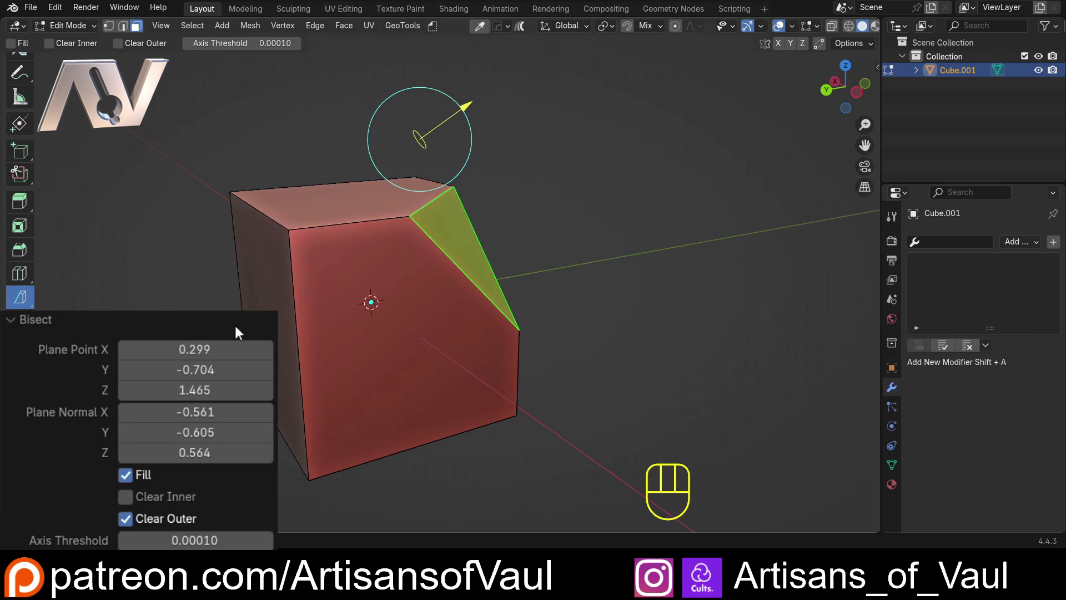
left_click_drag(211, 350, 214, 390)
type("0")
key("Return")
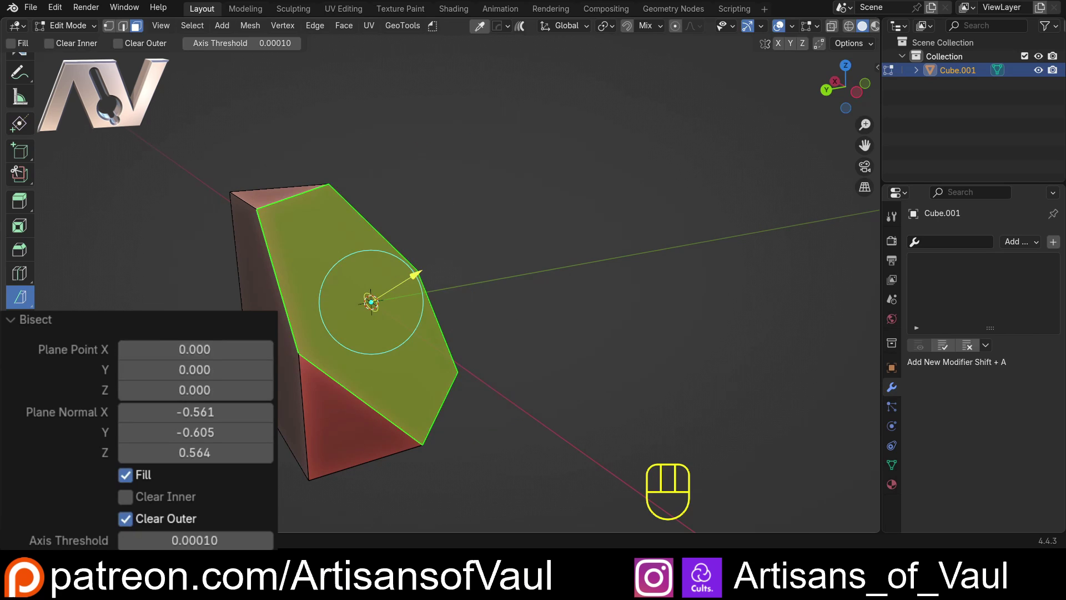
middle_click_drag(335, 369, 354, 322)
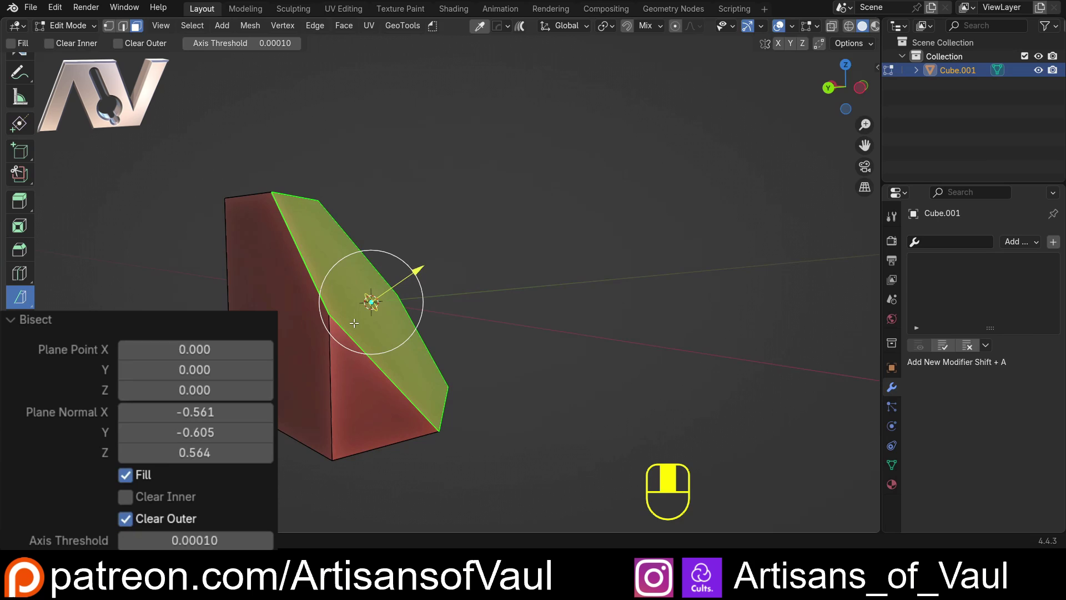
Step: Slide the cut plane along X, Y and Z to point -1.23, 0.24, 0.36
left_click(195, 349)
left_click_drag(196, 349, 186, 369)
middle_click_drag(191, 369, 221, 411)
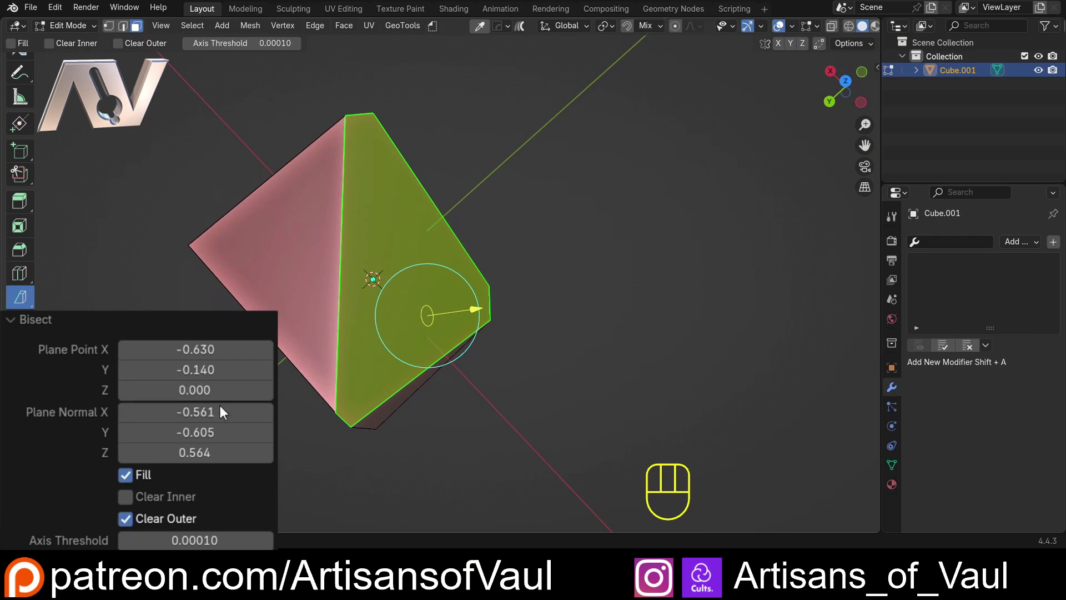
left_click_drag(225, 377, 161, 349)
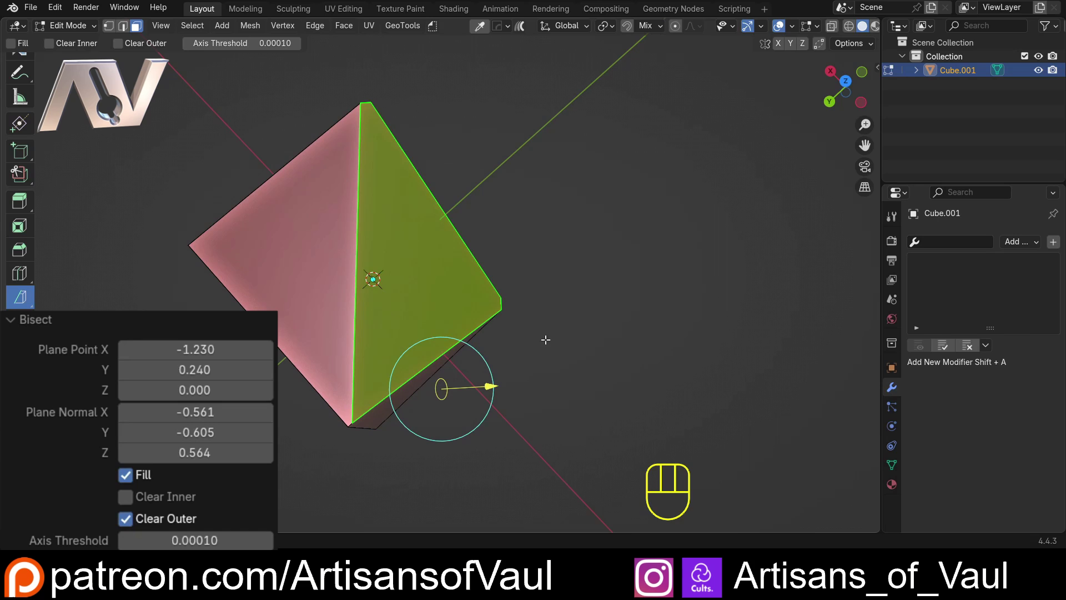
middle_click_drag(534, 394, 543, 310)
left_click(267, 390)
mouse_move(266, 390)
left_mouse_down()
mouse_move(311, 389)
mouse_move(248, 390)
mouse_move(293, 389)
mouse_move(281, 390)
left_mouse_up()
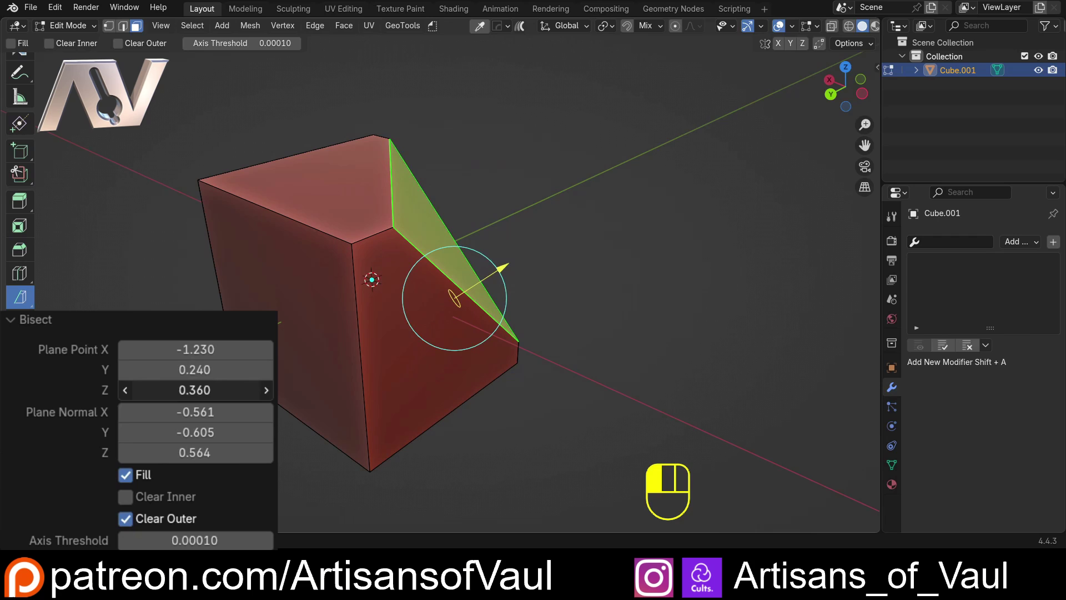
middle_click_drag(567, 339, 477, 339)
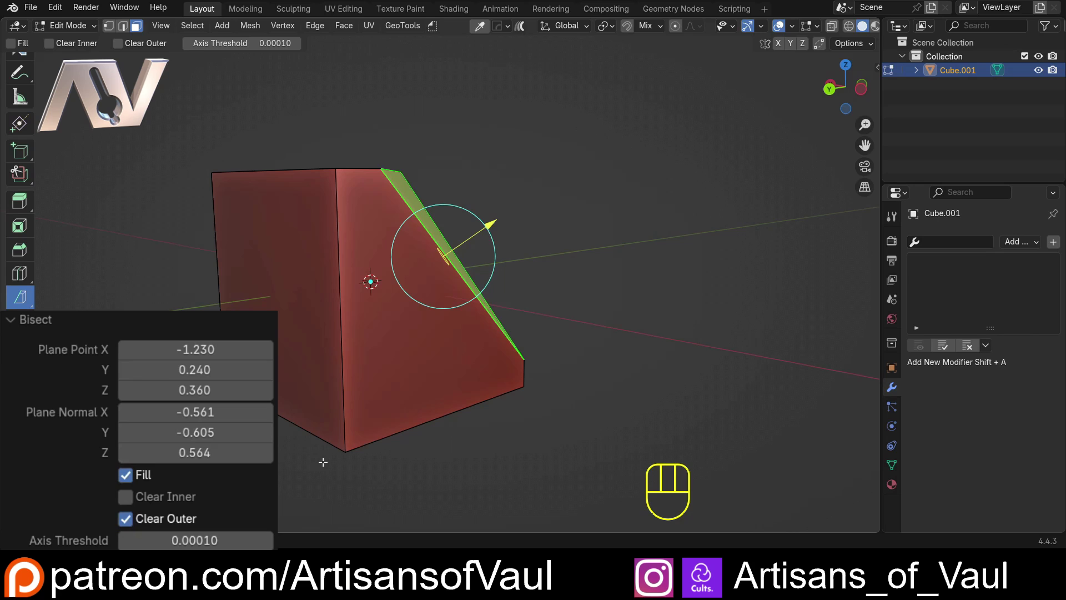
middle_click_drag(404, 442, 456, 417)
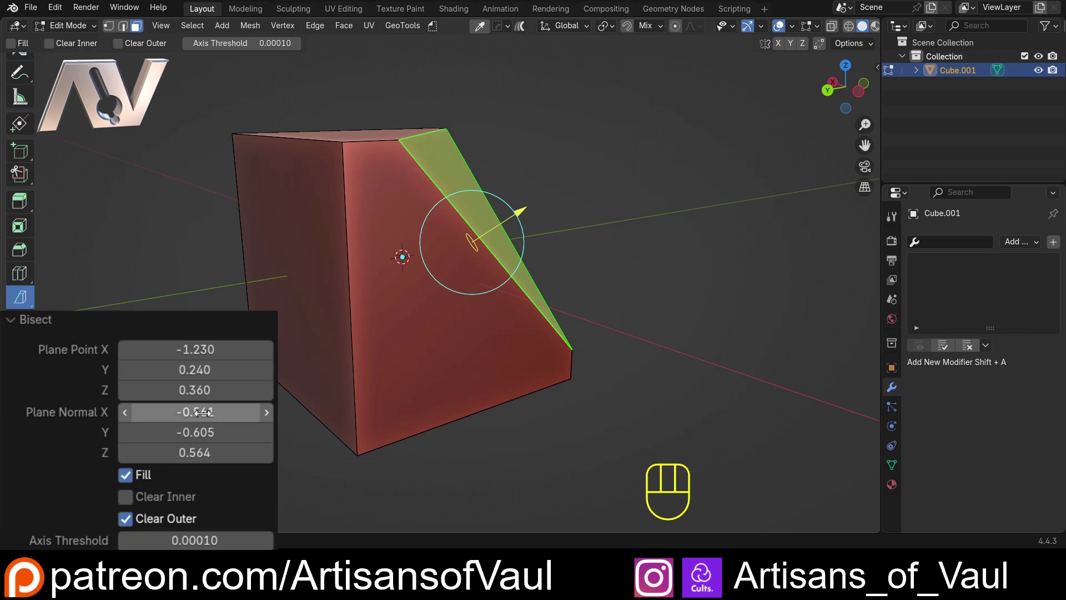
Step: Set the plane normal to 0, 0, 1 and lower Plane Point Z to 0.13 in front ortho view
left_click_drag(197, 412, 197, 432)
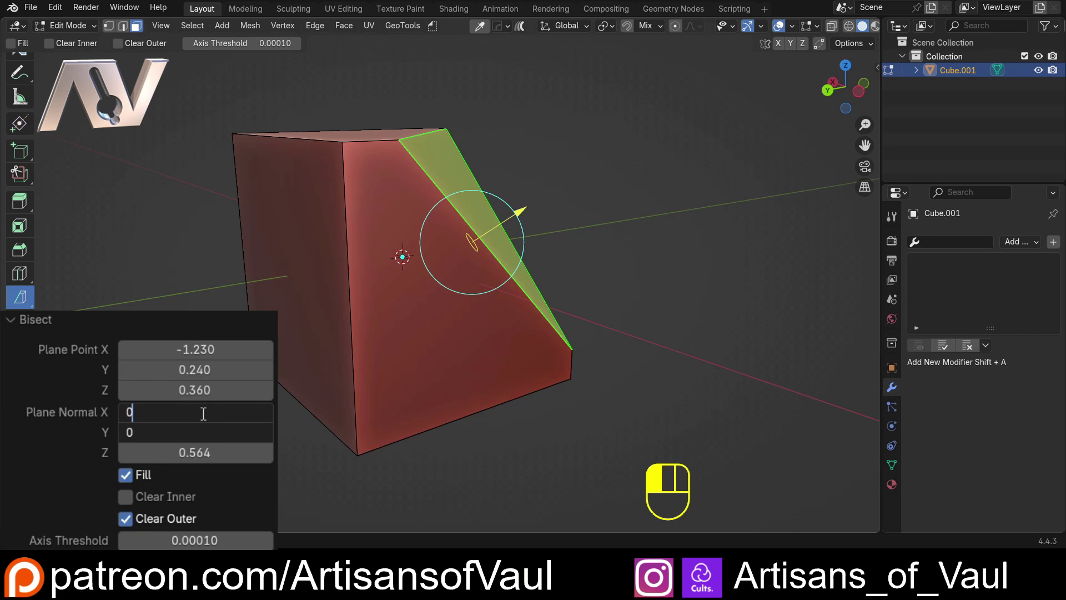
key("Return")
middle_click_drag(283, 359, 790, 108)
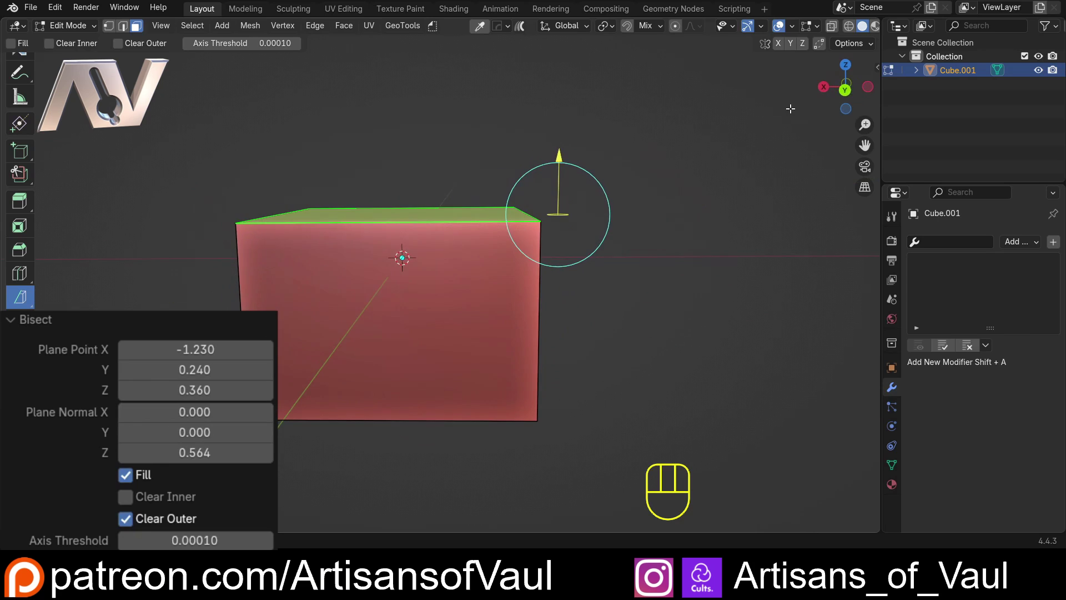
left_click(845, 89)
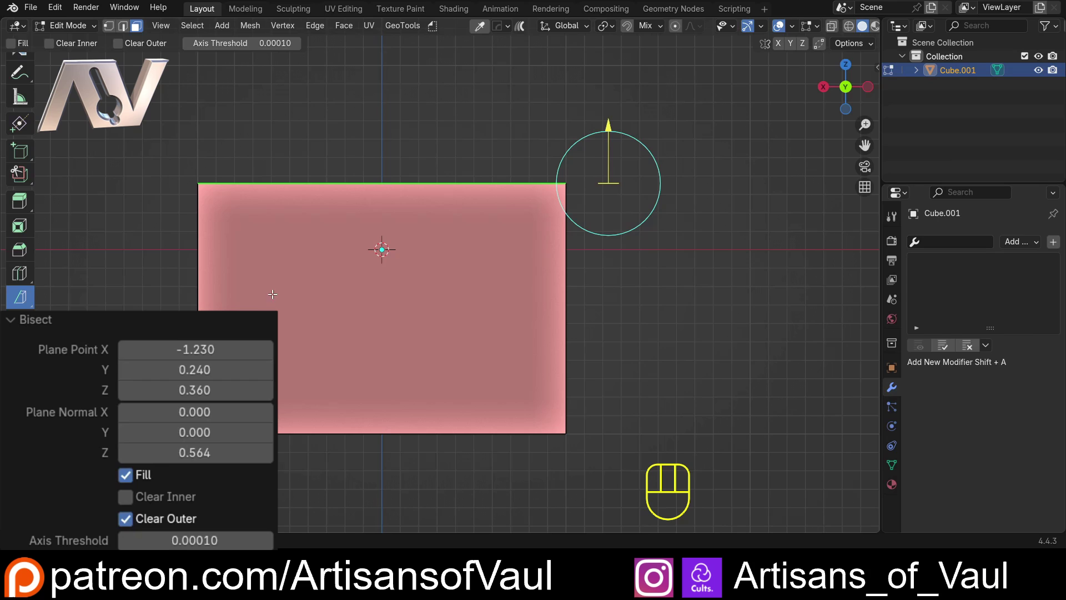
left_click_drag(195, 452, 210, 452)
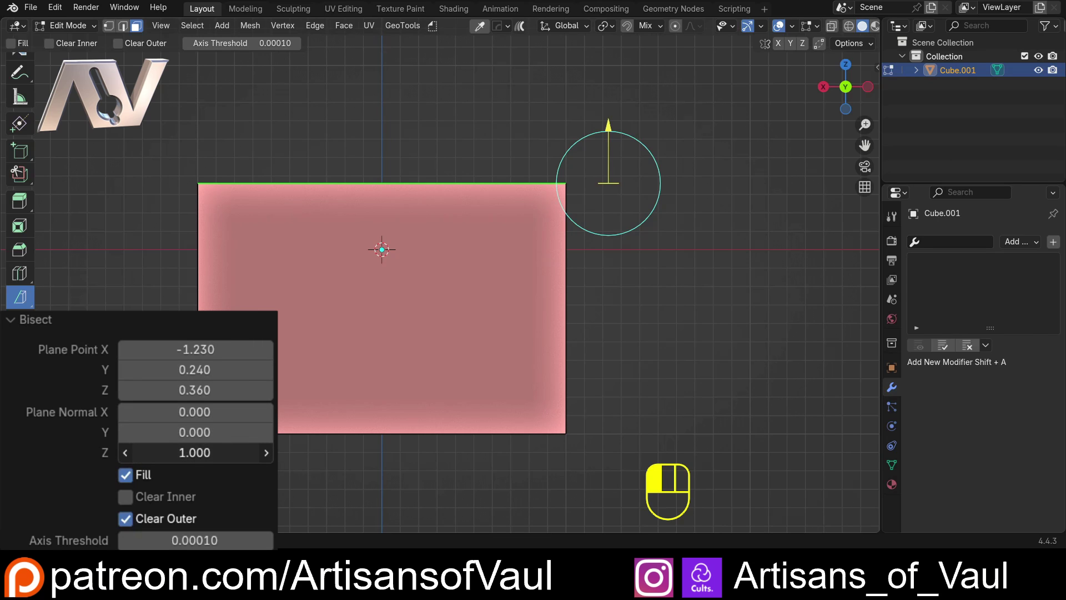
left_click_drag(211, 452, 211, 452)
middle_click_drag(385, 152, 372, 195)
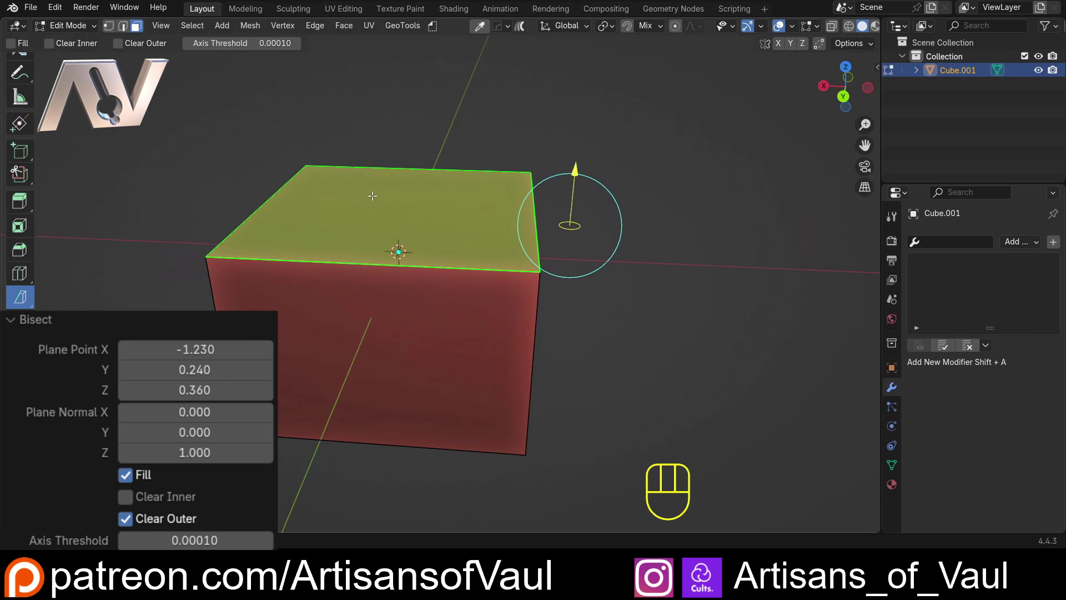
left_click(843, 97)
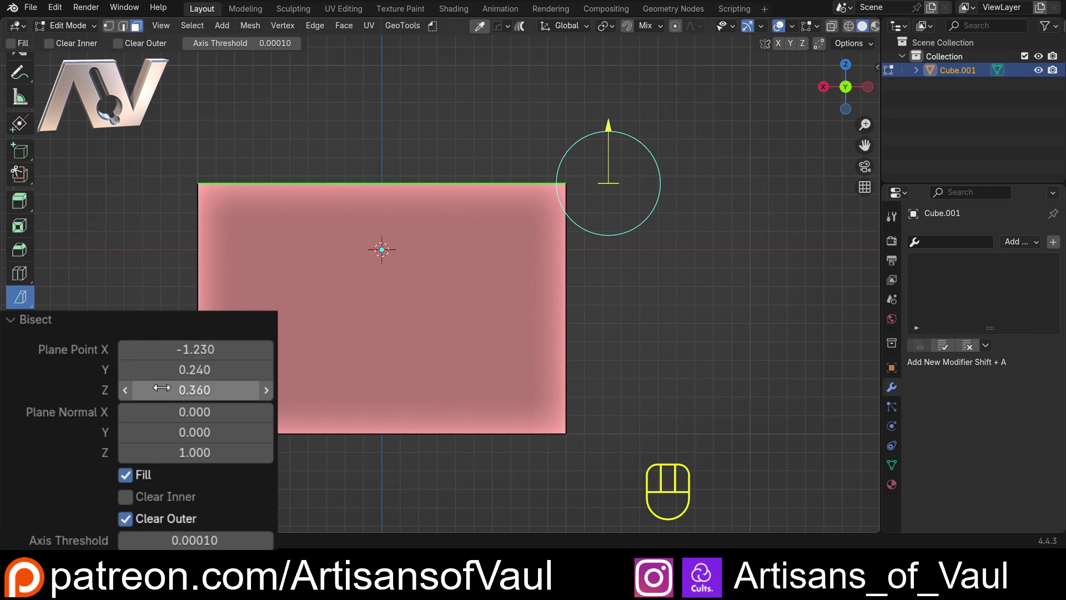
left_click_drag(167, 390, 126, 390)
Step: Drag Plane Normal Y to 1, then to -1, for a 45° diagonal cut (normal 0, -1, 1)
middle_click_drag(373, 242, 355, 275)
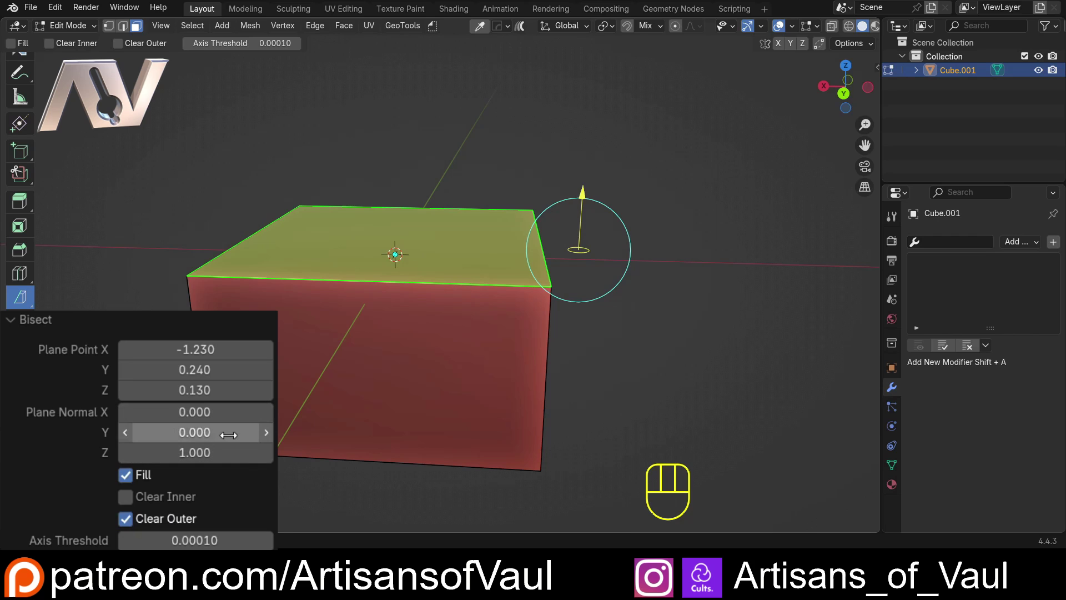
middle_click_drag(370, 313, 333, 294)
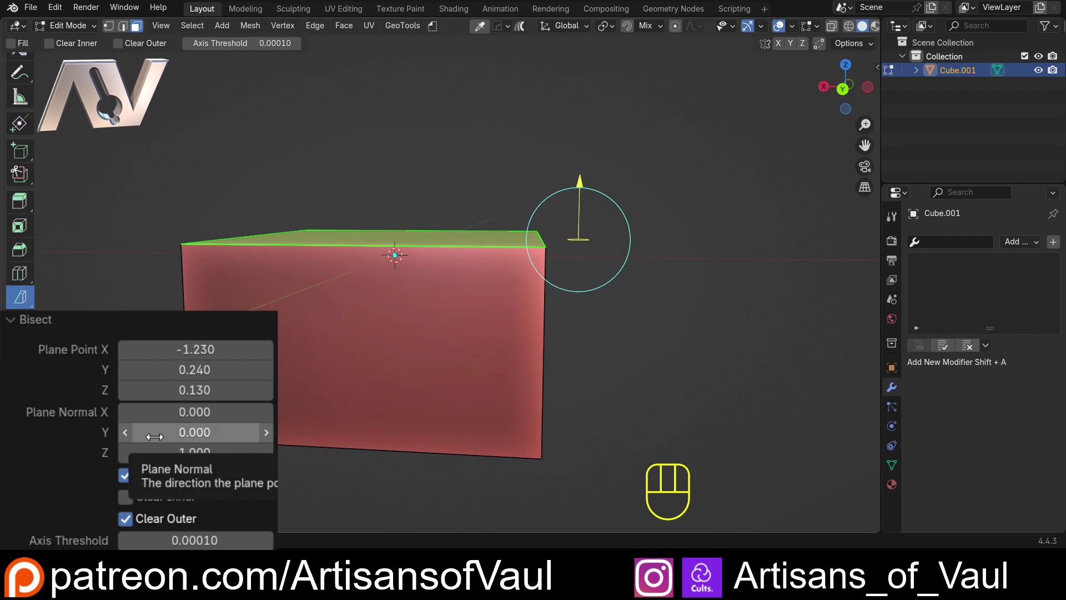
left_click_drag(194, 432, 250, 432)
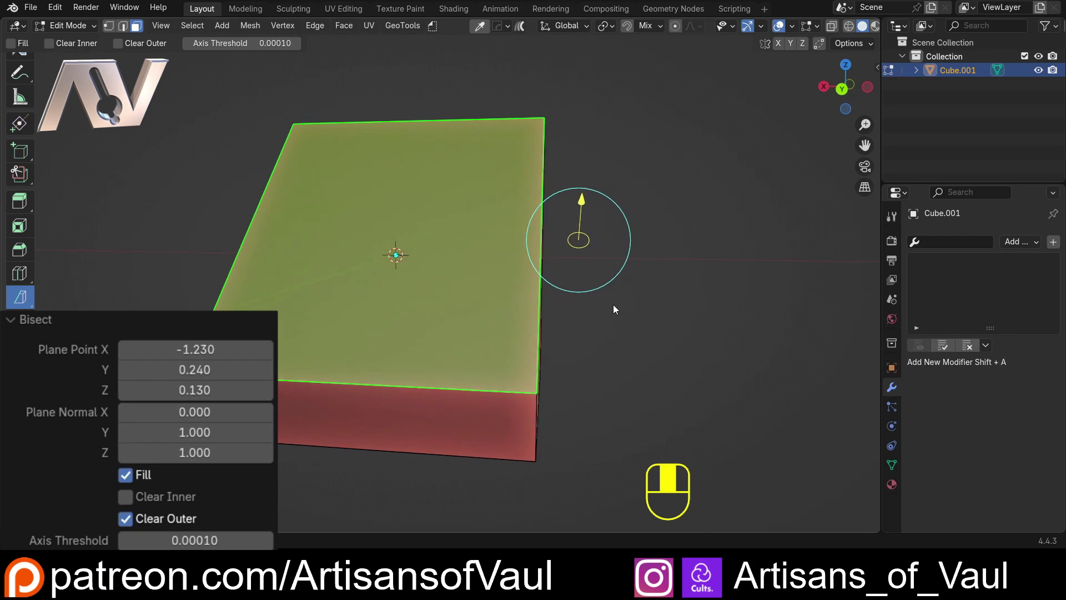
middle_click_drag(613, 304, 420, 340)
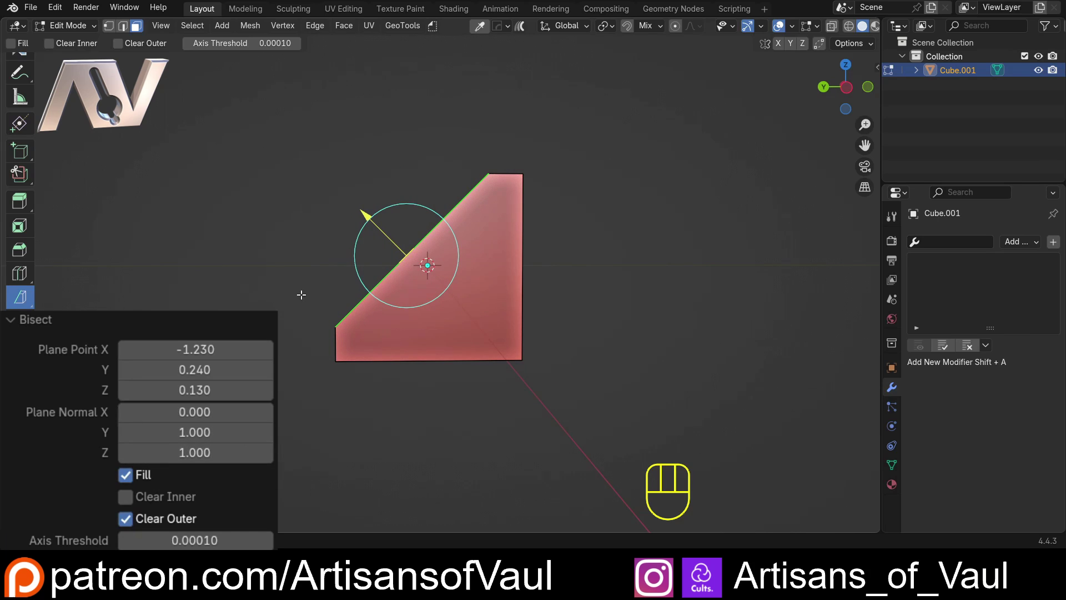
left_click_drag(239, 432, 166, 432)
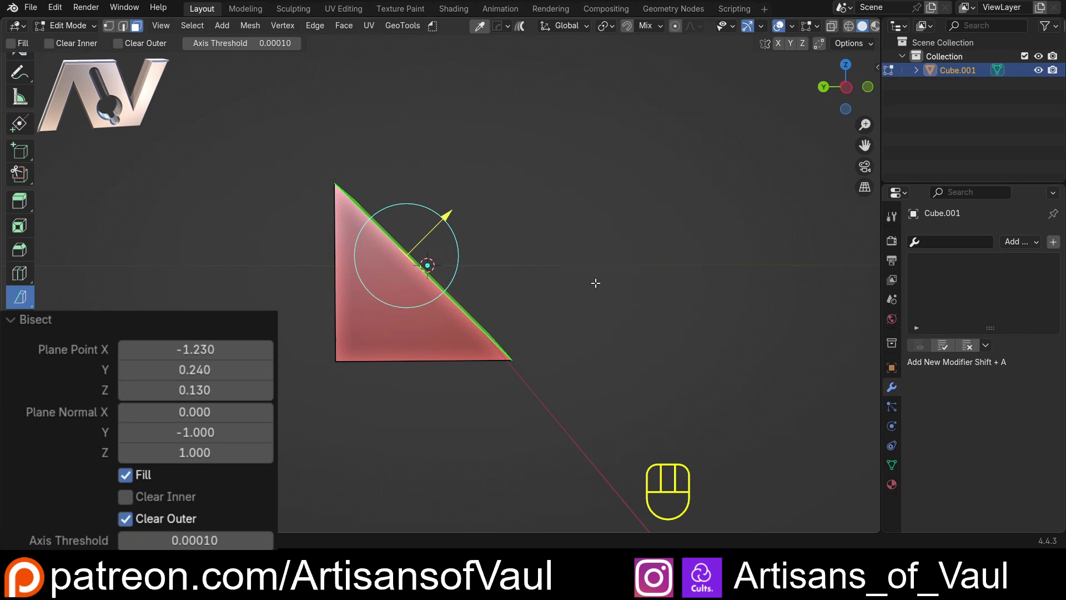
mouse_move(550, 249)
middle_mouse_down()
mouse_move(424, 262)
mouse_move(578, 257)
mouse_move(544, 268)
middle_mouse_up()
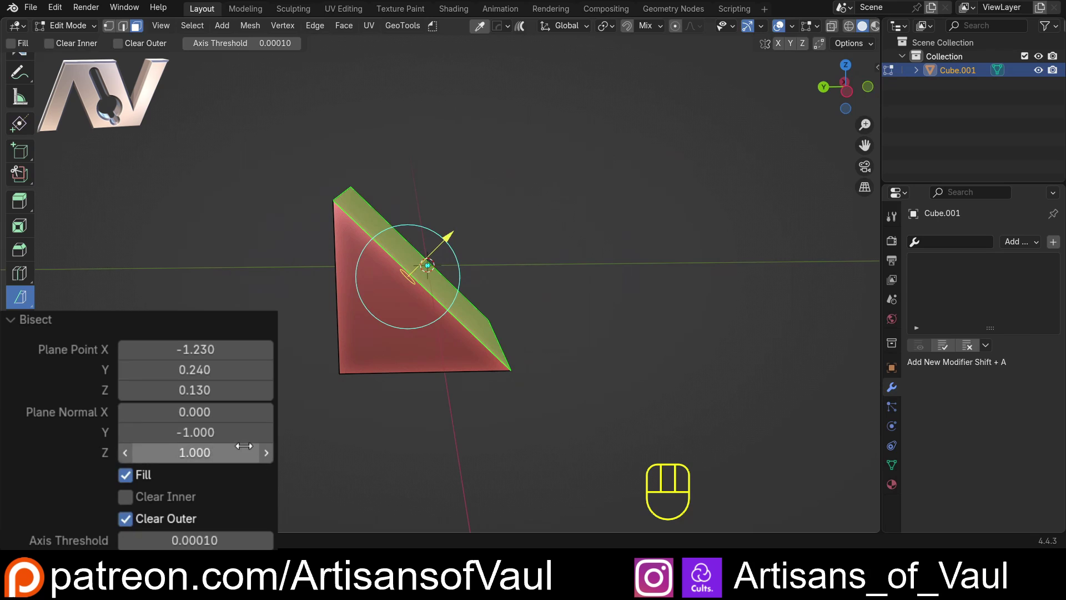
Step: Enter -0.5 as the Plane Normal Y value to compare the slope
middle_click_drag(213, 412, 199, 432)
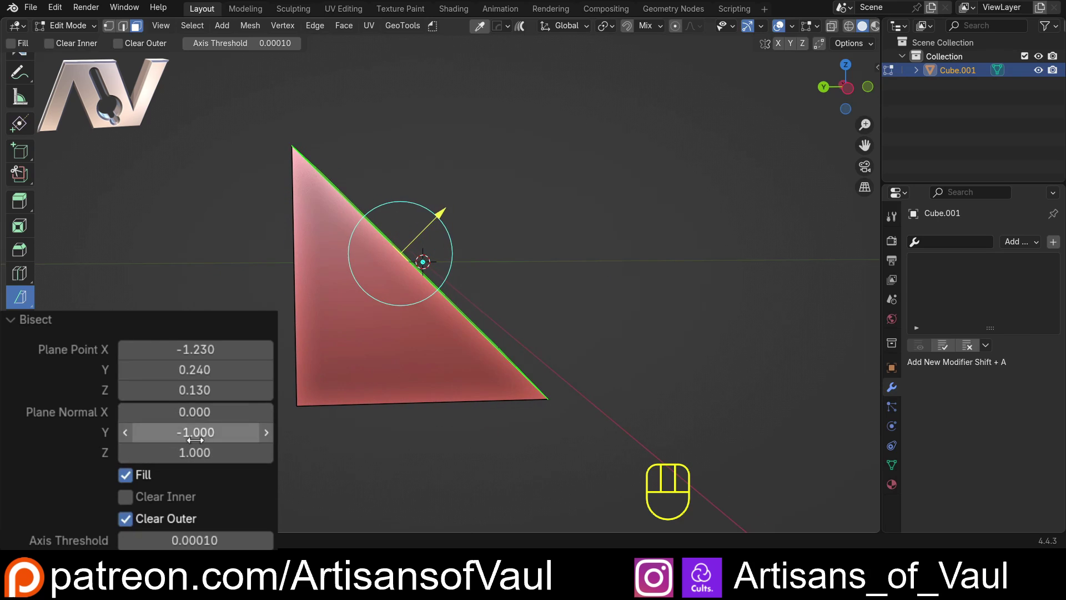
left_click(197, 432)
type("-")
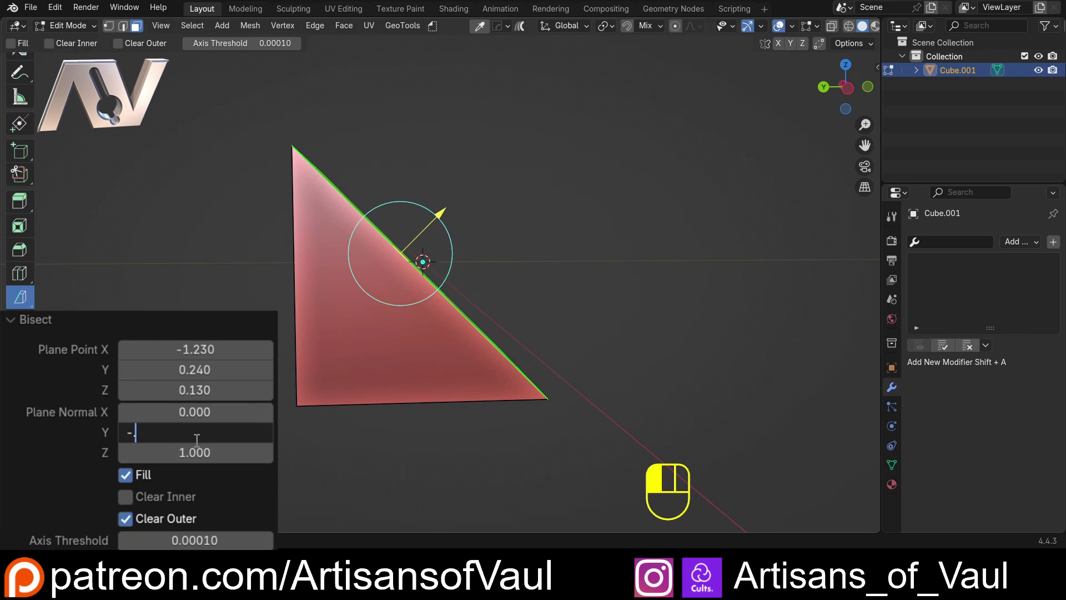
type("0.5")
key("Return")
Step: Try Plane Normal Z at 0.5, then drag it back up to 1
middle_click_drag(389, 322, 427, 258)
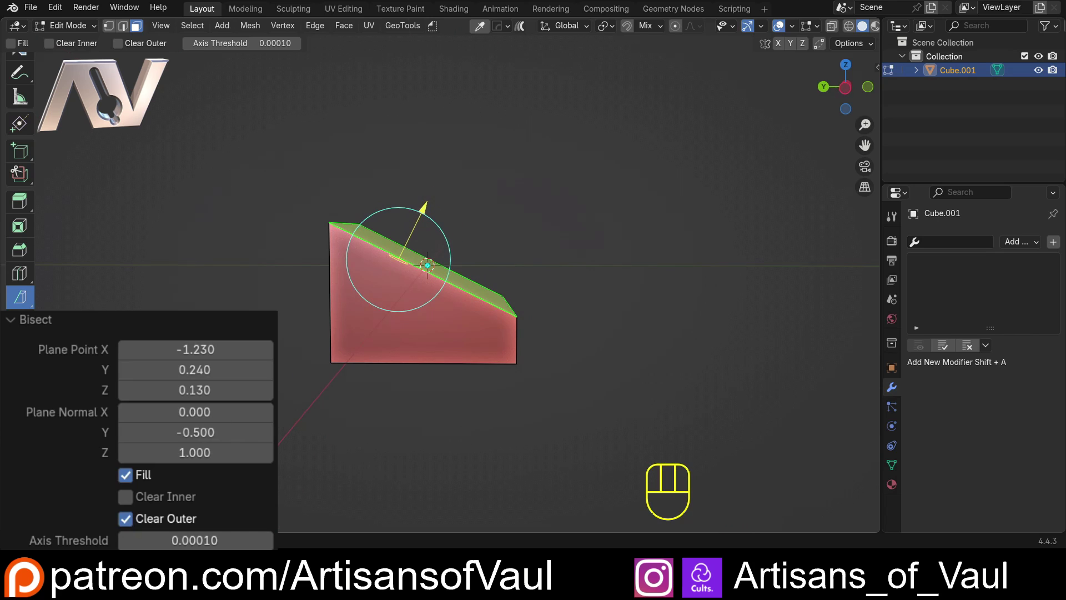
left_click(186, 459)
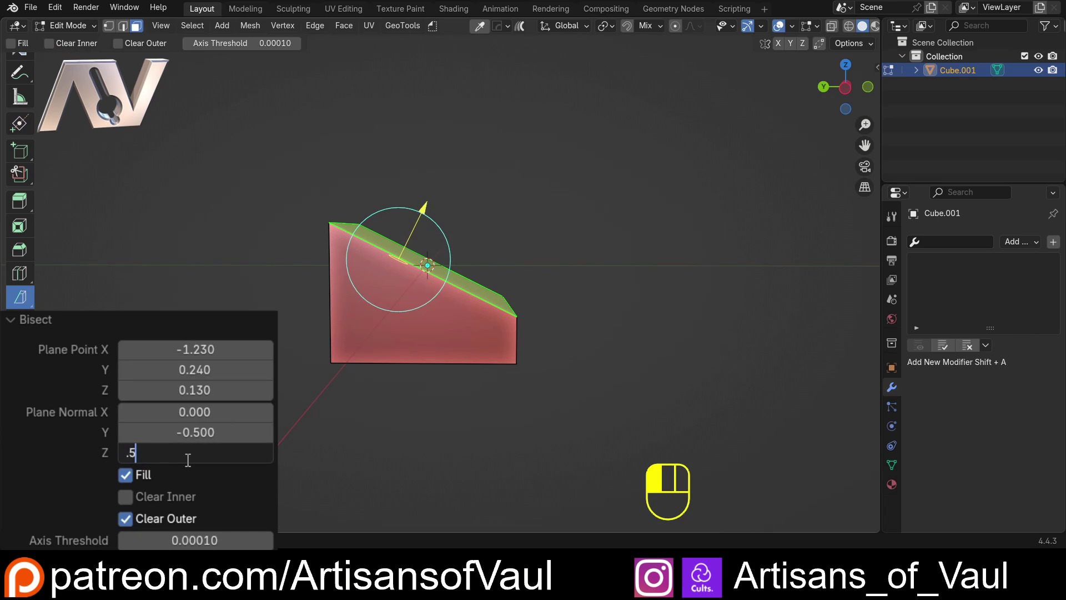
type(".5")
key("Return")
scroll(314, 207, "up", 2)
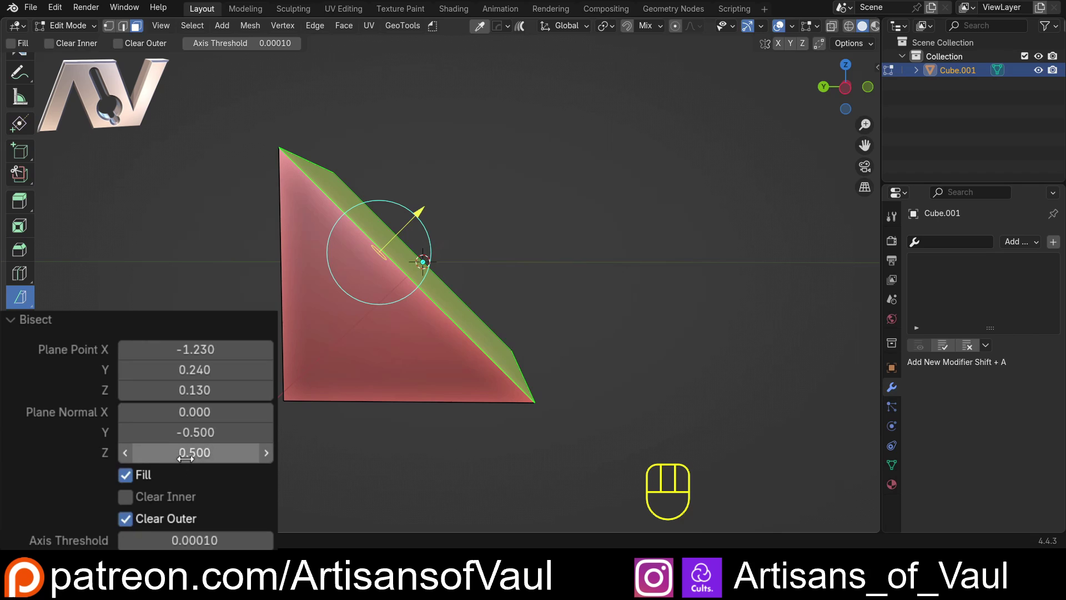
left_click_drag(182, 458, 199, 437)
Step: In side orthographic view, reduce Plane Normal Y to -0.5 for a shallower wedge slope
key("ctrl+KP_3")
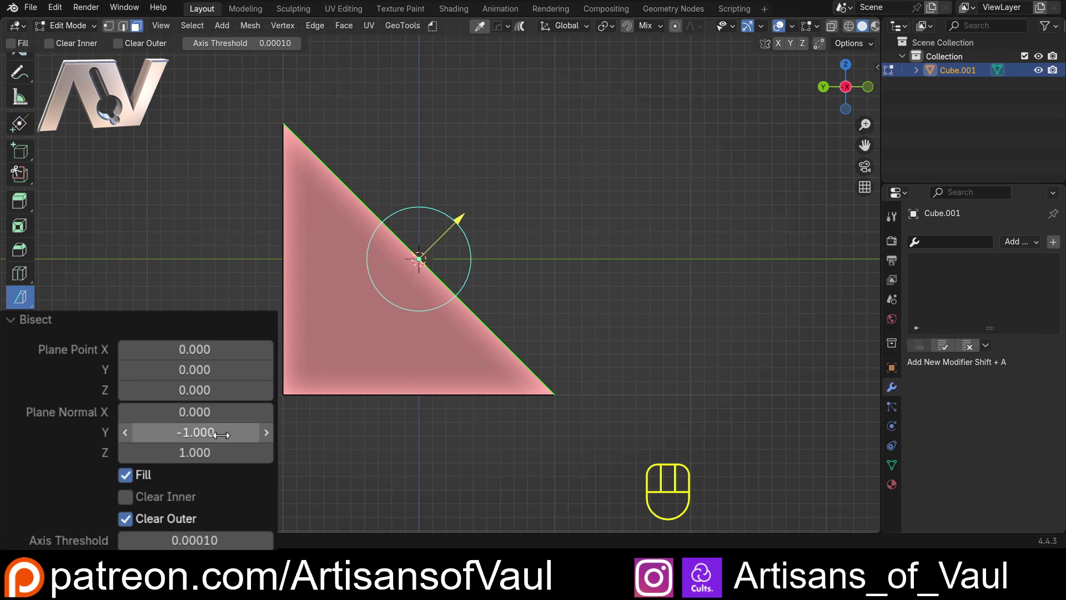
left_click_drag(220, 434, 236, 434)
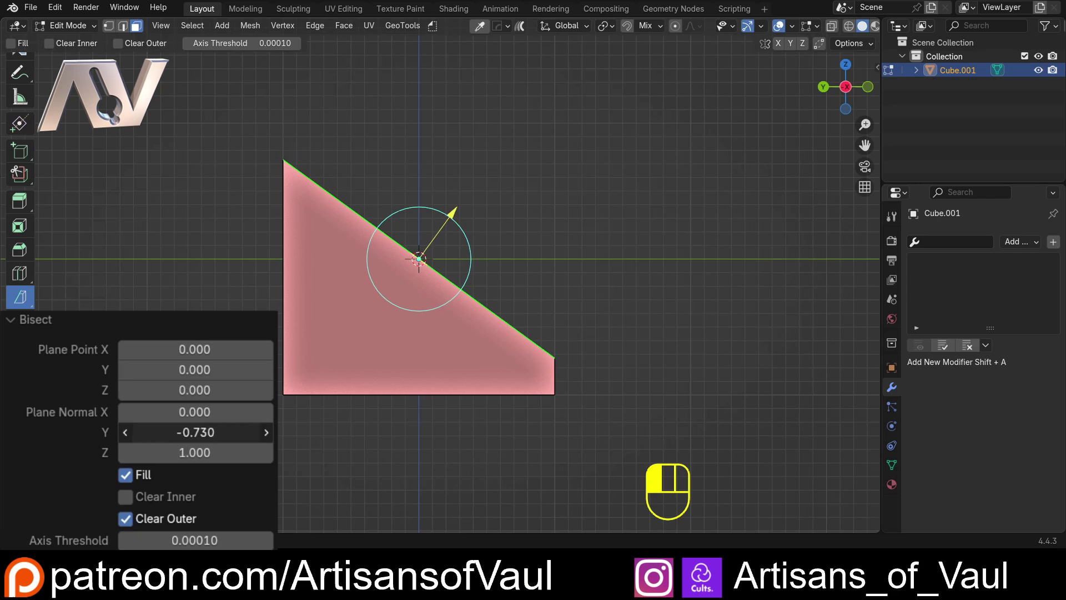
key("Return")
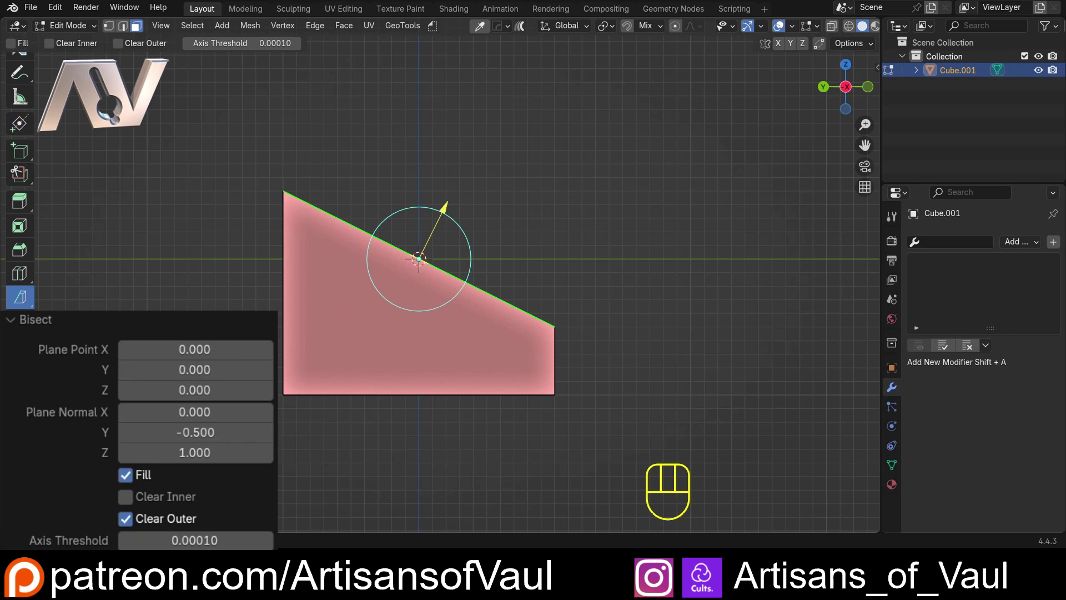
middle_click_drag(191, 266, 216, 292)
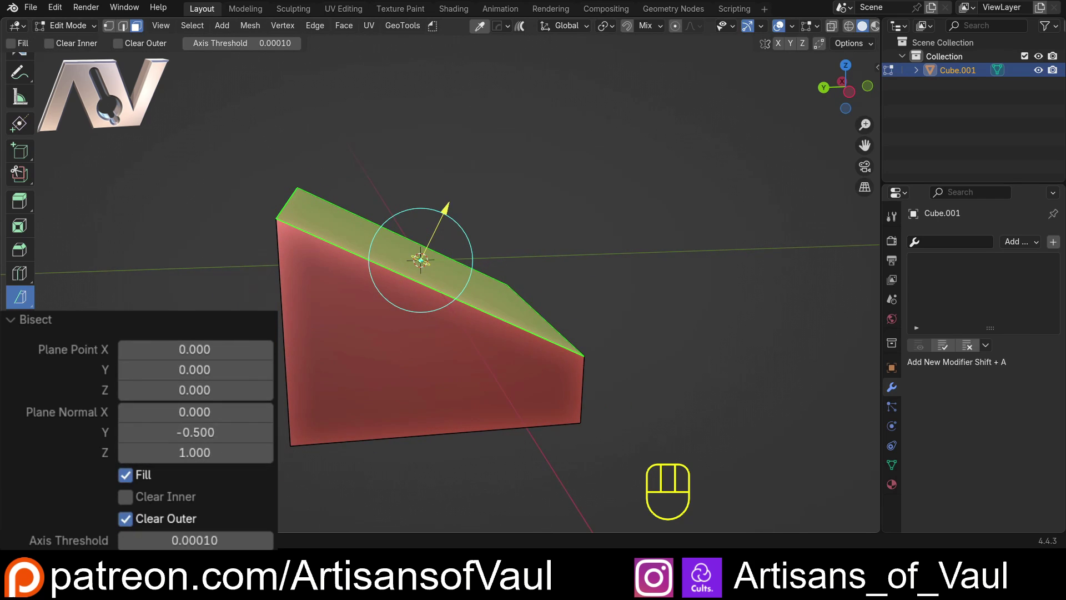
scroll(433, 299, "down", 2)
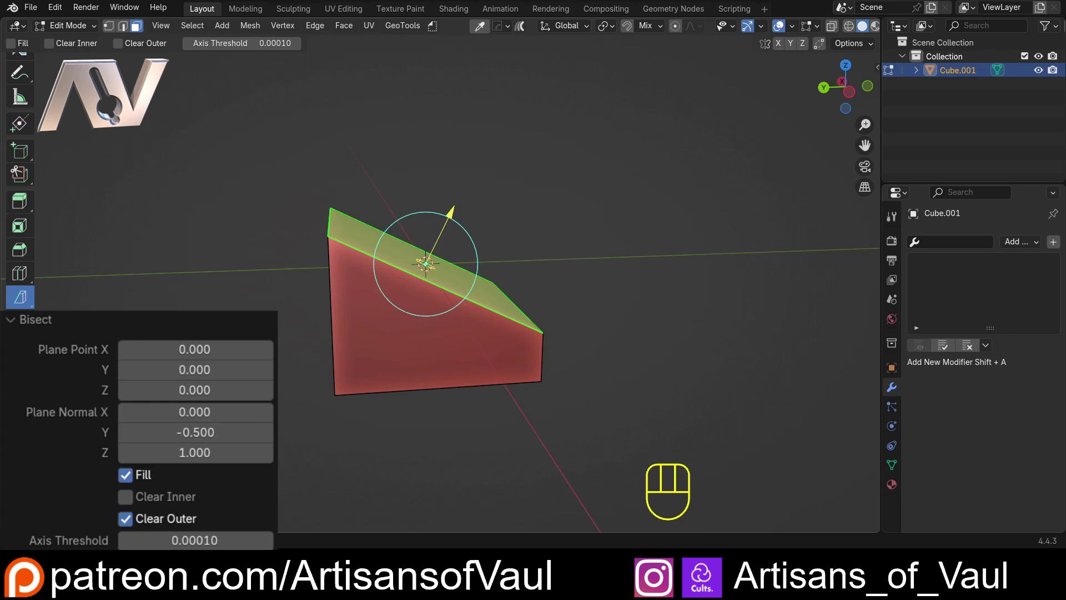
Step: Move Plane Point X to 1.140 and tilt Plane Normal Y to 1.000
middle_click_drag(294, 356, 298, 340)
middle_click_drag(305, 386, 296, 386)
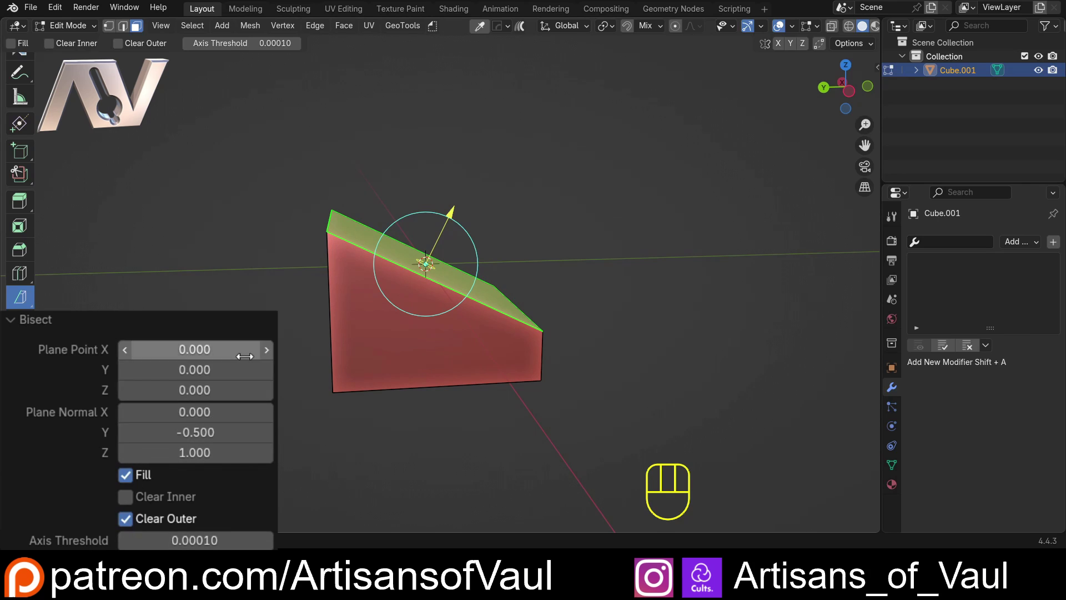
left_click_drag(189, 353, 222, 349)
left_click_drag(194, 432, 250, 432)
middle_click_drag(288, 422, 196, 363)
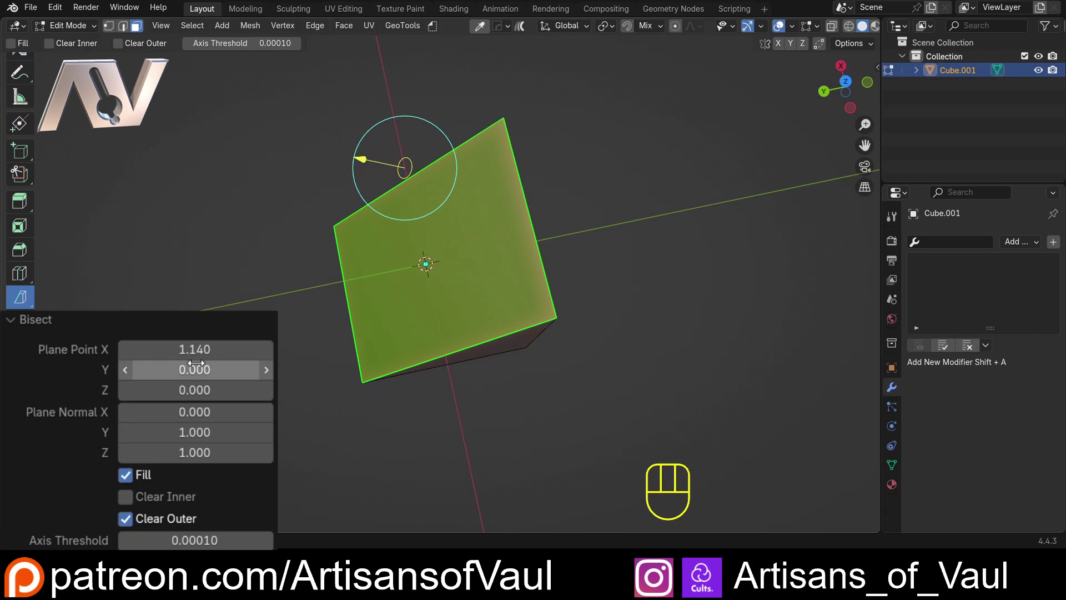
Step: Set Plane Normal X to -0.150 and slide Plane Point Y to 0.590
left_click_drag(194, 369, 201, 369)
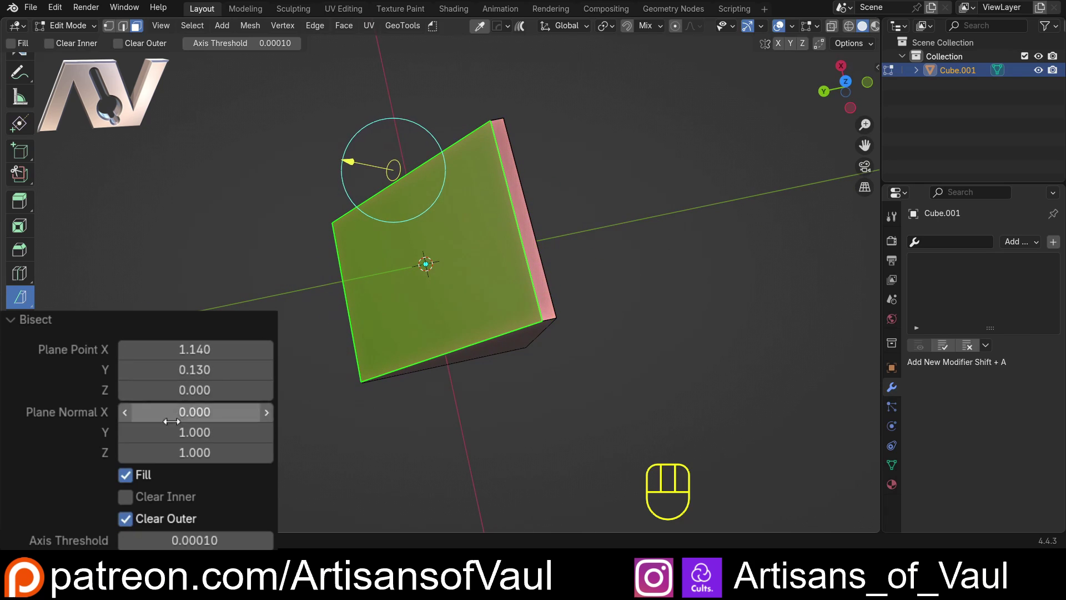
left_click_drag(194, 412, 184, 412)
middle_click_drag(378, 402, 272, 409)
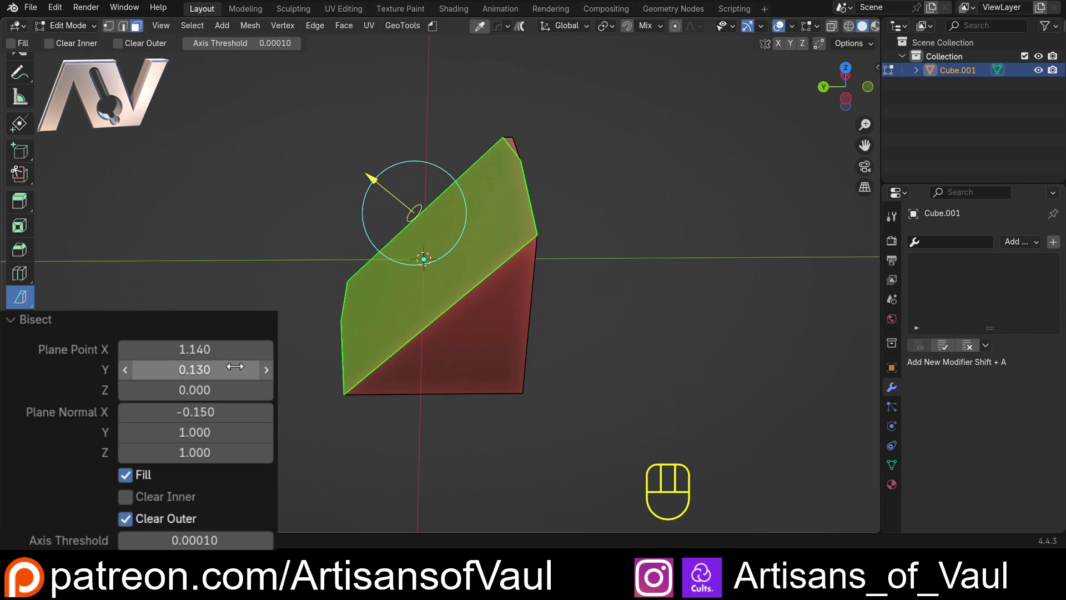
left_click_drag(235, 367, 261, 366)
middle_click_drag(358, 456, 399, 462)
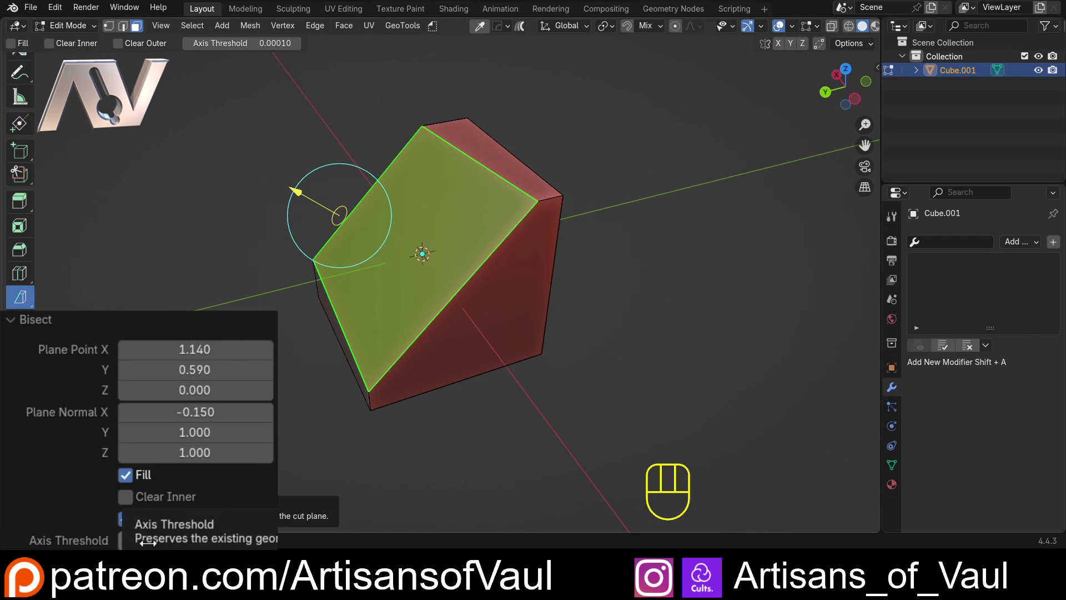
Step: Tilt the cut to Plane Normal Y 0.830
middle_click_drag(366, 301, 406, 253)
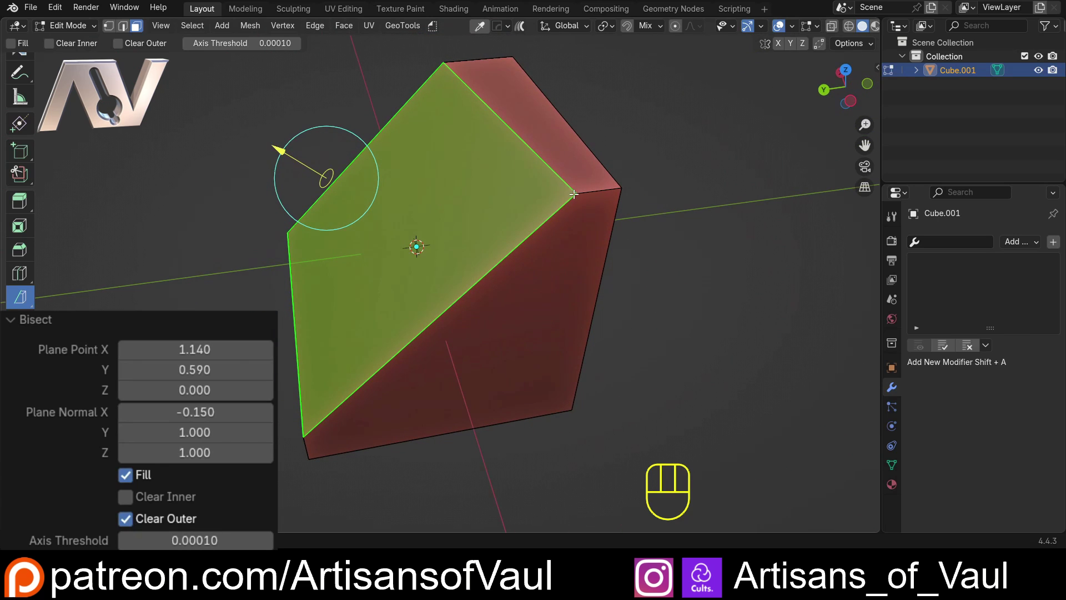
middle_click_drag(331, 390, 369, 371)
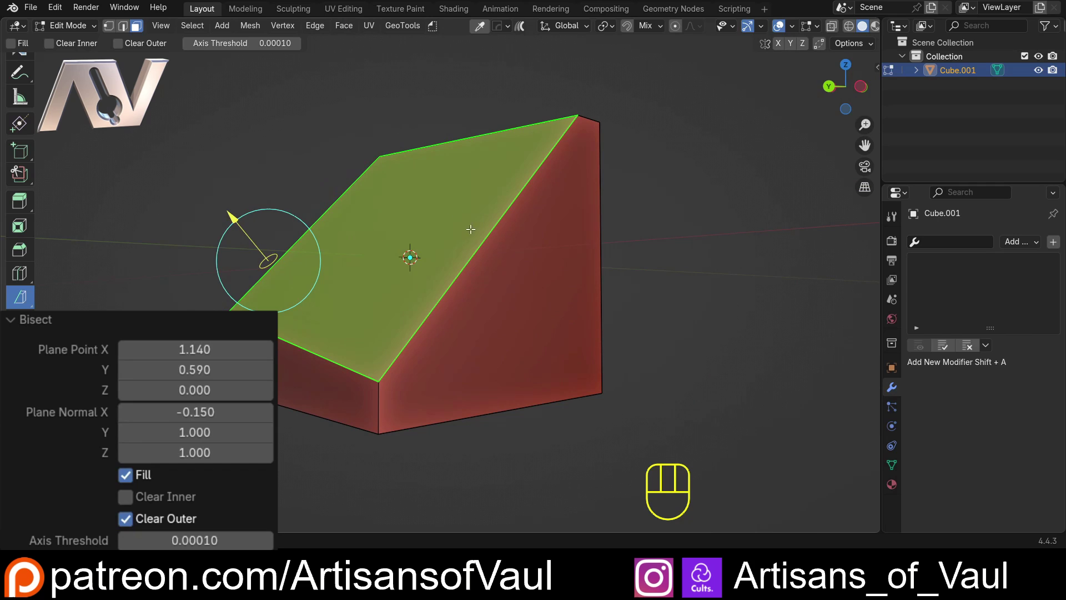
middle_click_drag(470, 229, 409, 343)
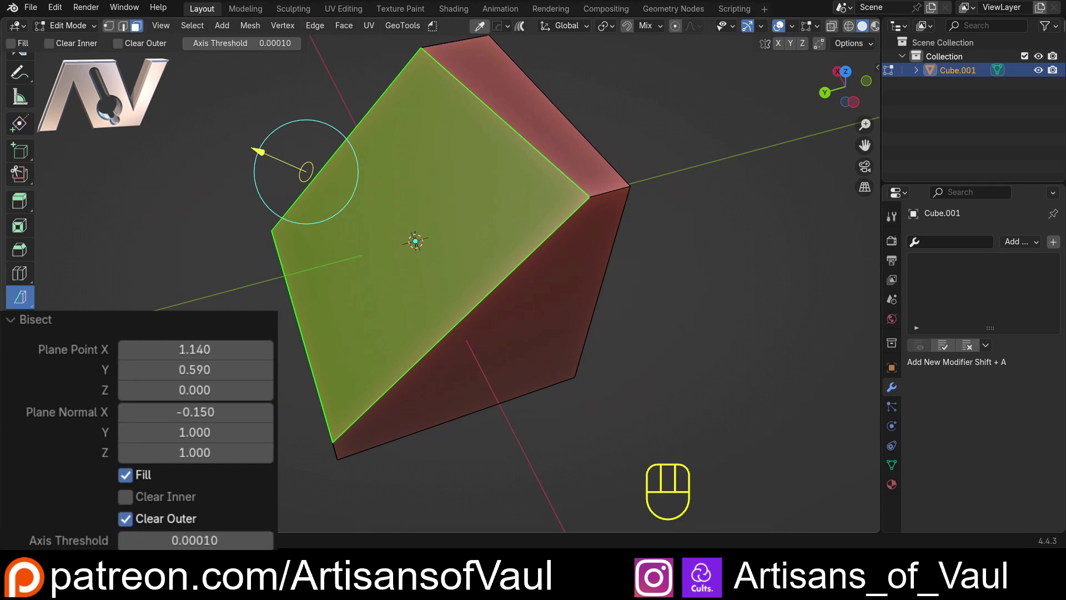
mouse_move(230, 433)
left_mouse_down()
mouse_move(215, 432)
mouse_move(230, 440)
left_mouse_up()
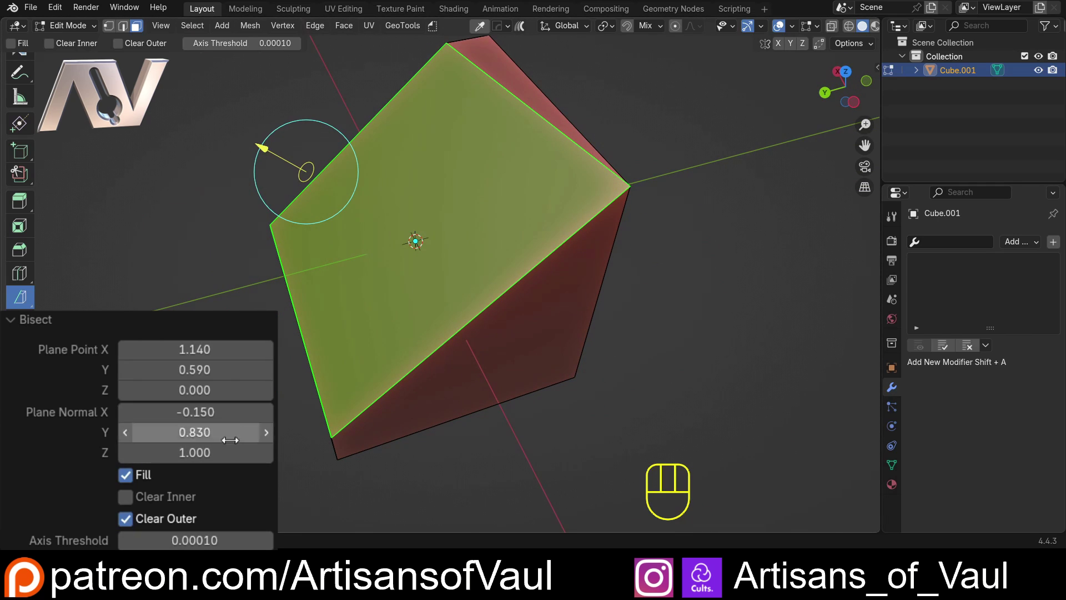
Step: Move Plane Point X to 0.810 and inspect the cut face up close
left_click_drag(191, 349, 150, 348)
middle_click_drag(356, 311, 255, 252)
middle_click_drag(416, 250, 471, 240, "shift")
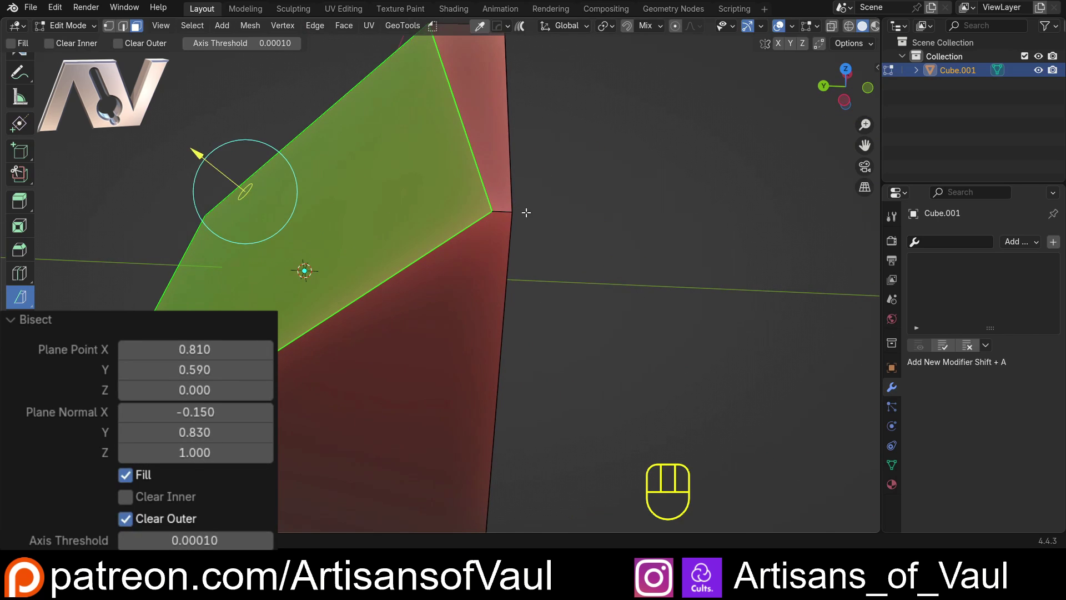
middle_click_drag(509, 204, 479, 213, "shift")
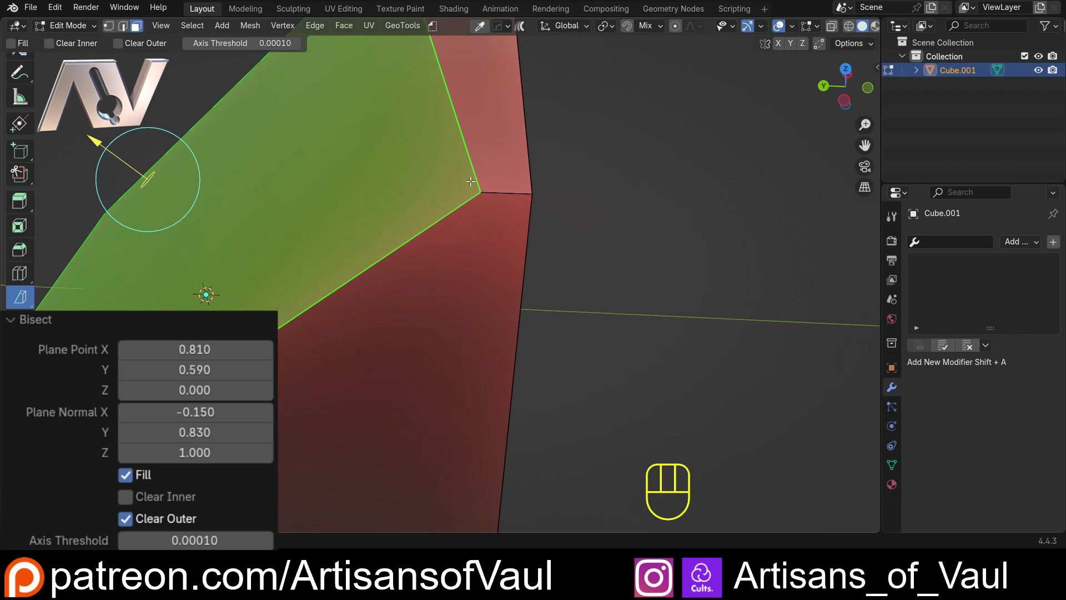
scroll(487, 206, "down", 2)
mouse_move(341, 372)
middle_mouse_down()
mouse_move(373, 340)
mouse_move(340, 376)
middle_mouse_up()
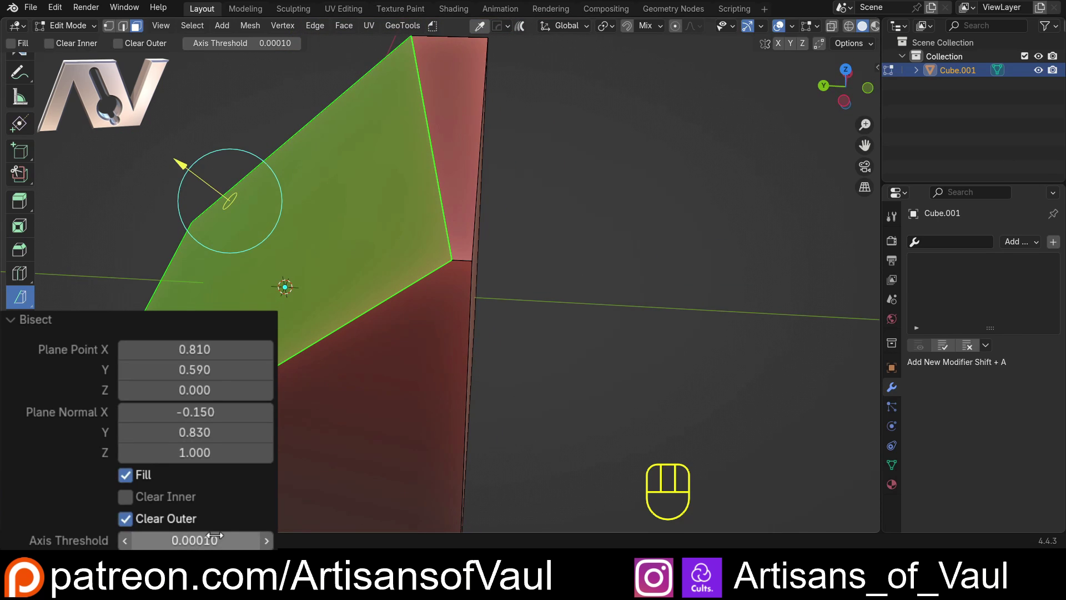
Step: Raise Axis Threshold via 0.05790 to 0.37820, inspecting the cut from several angles
left_click(215, 535)
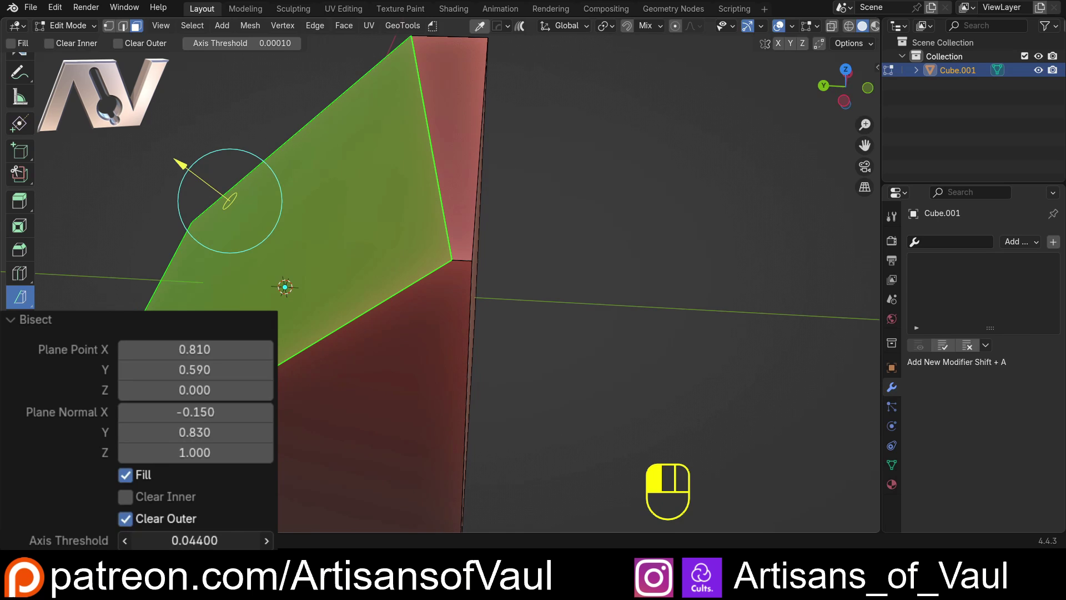
left_click_drag(214, 535, 239, 535)
middle_click_drag(321, 357, 494, 288)
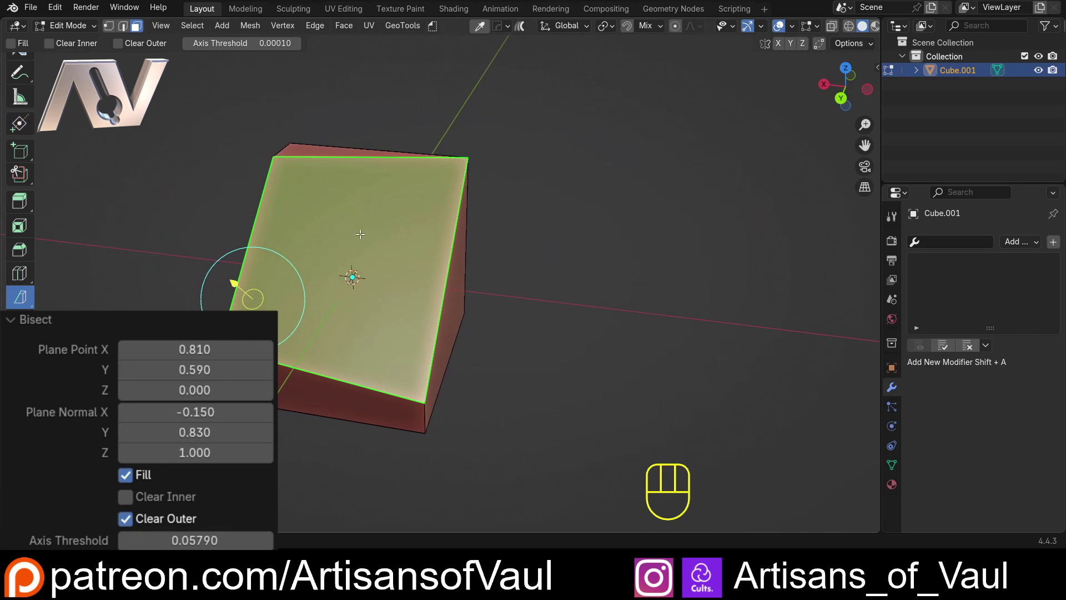
left_click_drag(177, 542, 180, 541)
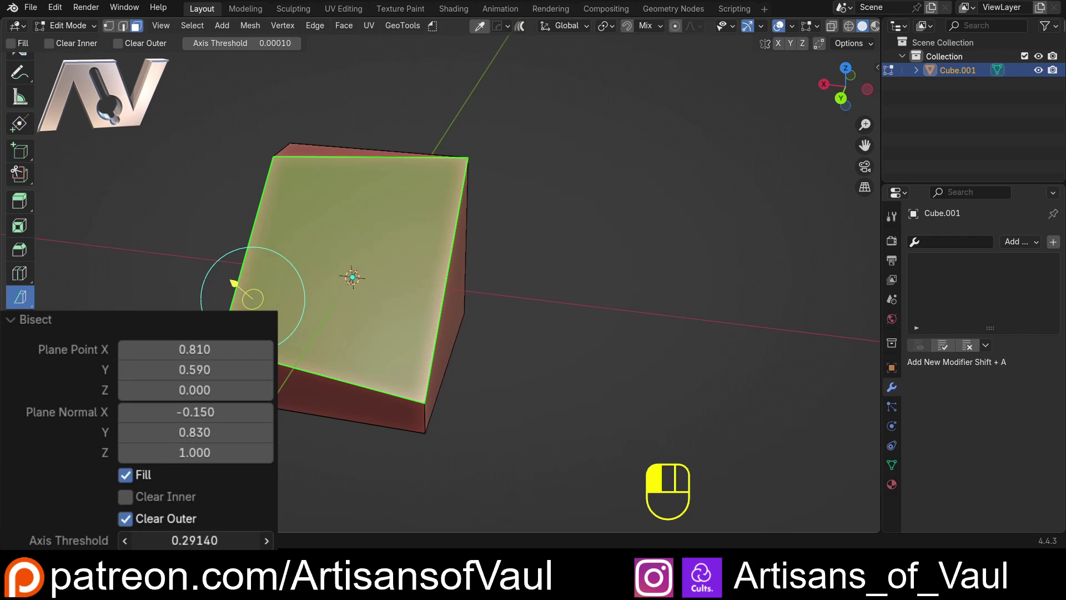
mouse_move(180, 540)
left_mouse_down()
mouse_move(197, 541)
mouse_move(184, 536)
left_mouse_up()
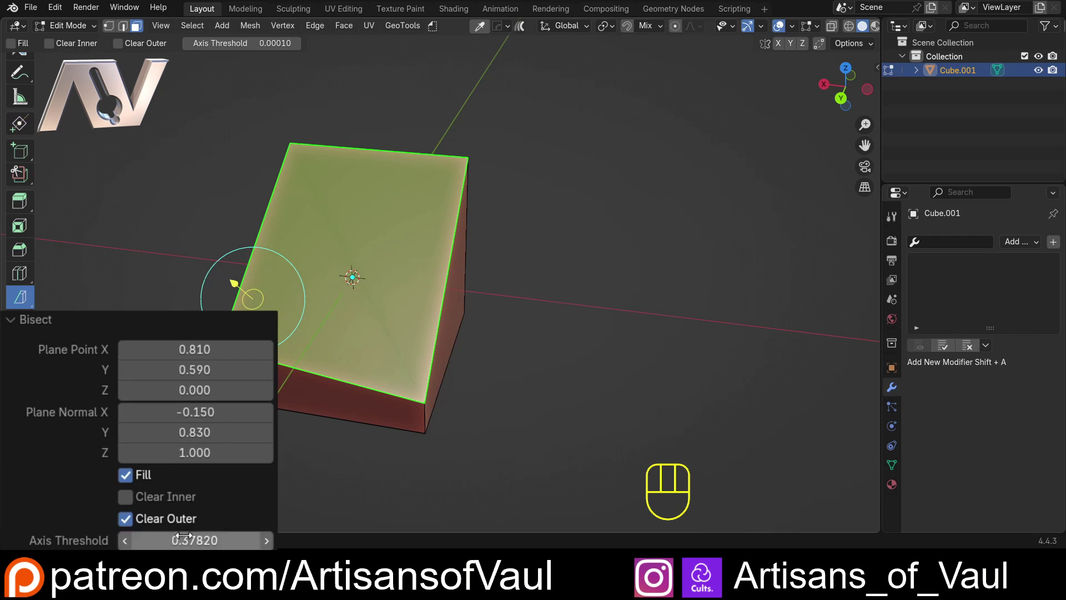
middle_click_drag(344, 166, 388, 222)
scroll(517, 214, "up", 2)
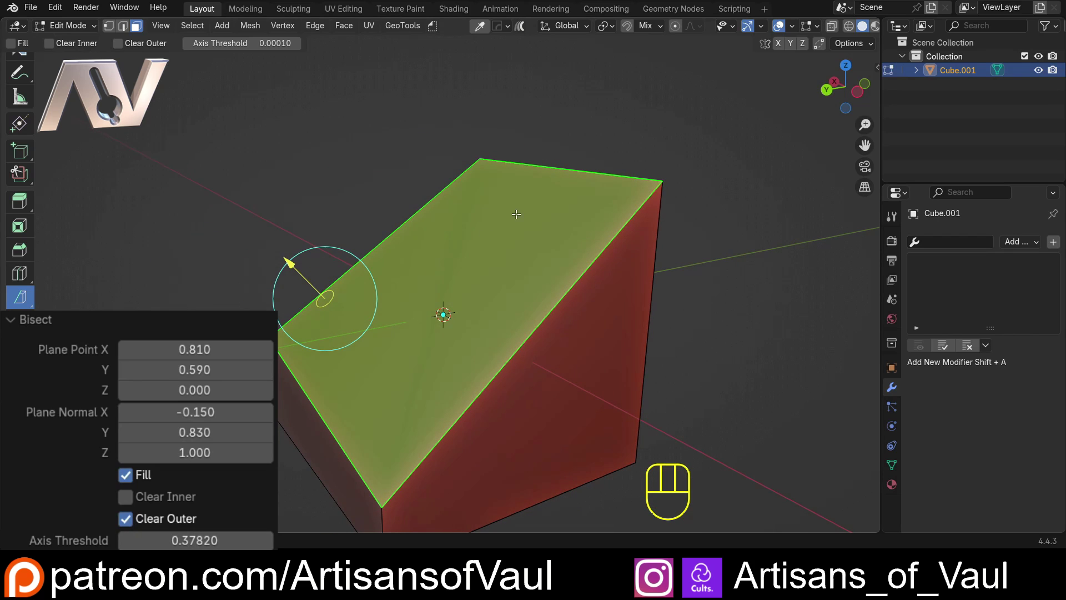
middle_click_drag(473, 386, 608, 211, "shift")
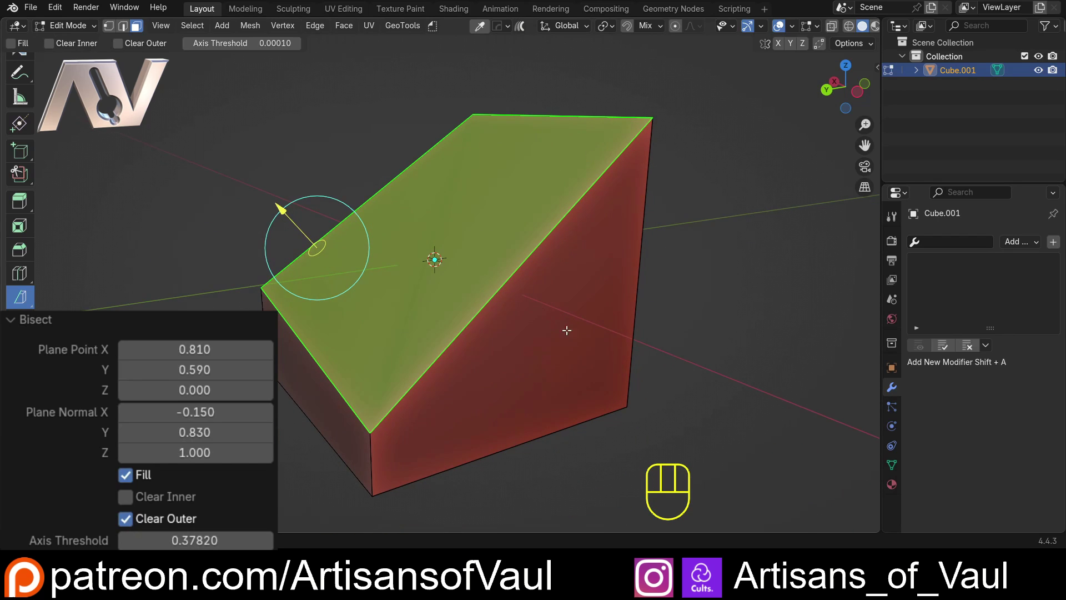
middle_click_drag(566, 329, 519, 259)
Step: Undo the bisect back to the whole cube and snap to top view
key("ctrl+z")
scroll(432, 263, "down", 3)
key("ctrl+z")
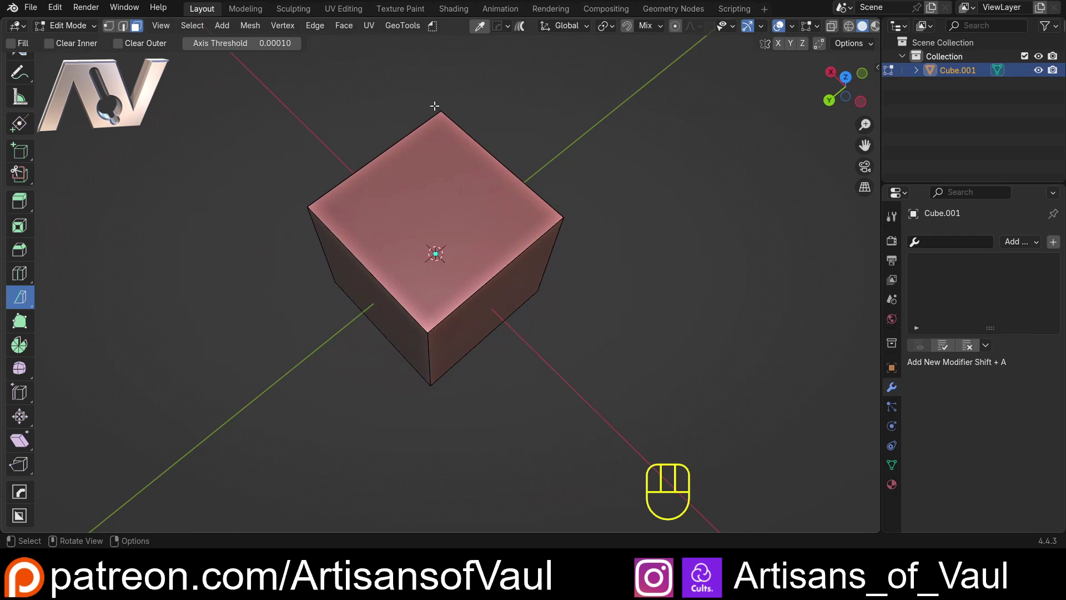
middle_click_drag(442, 113, 461, 172)
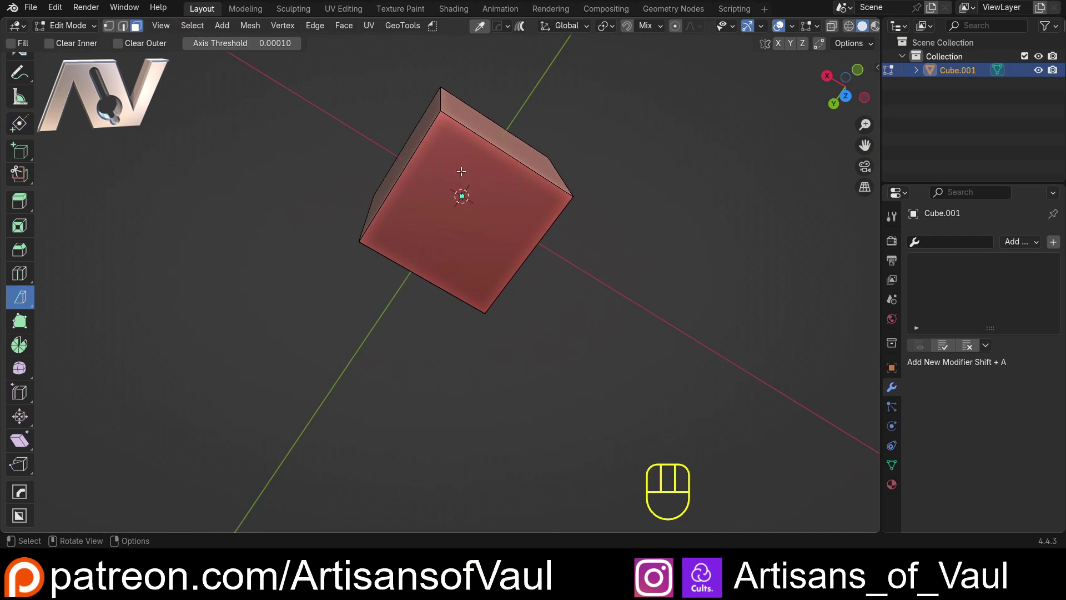
middle_click_drag(432, 126, 443, 89)
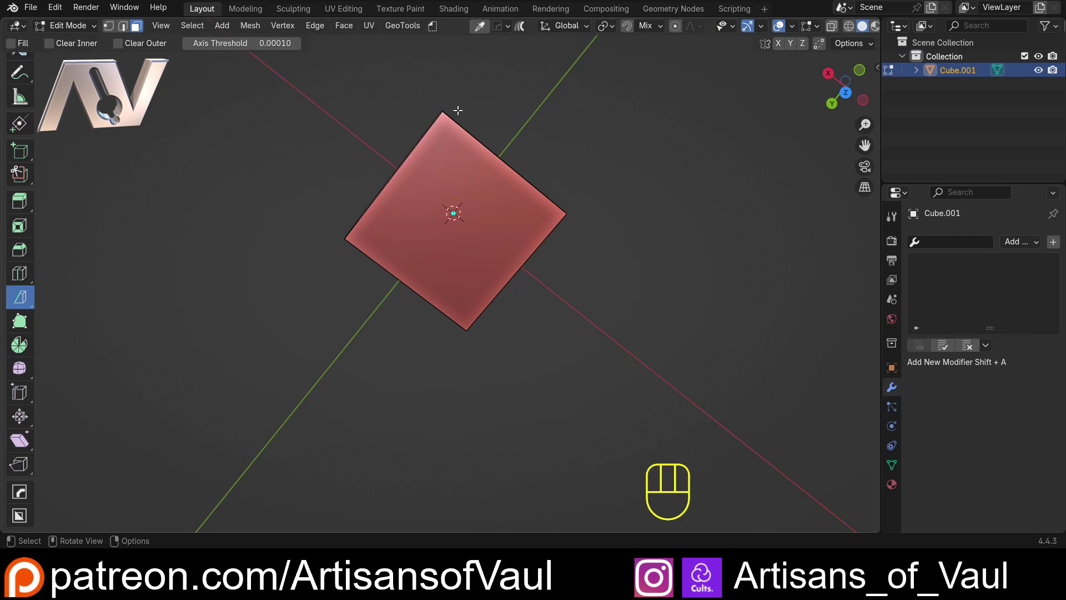
left_click(846, 92)
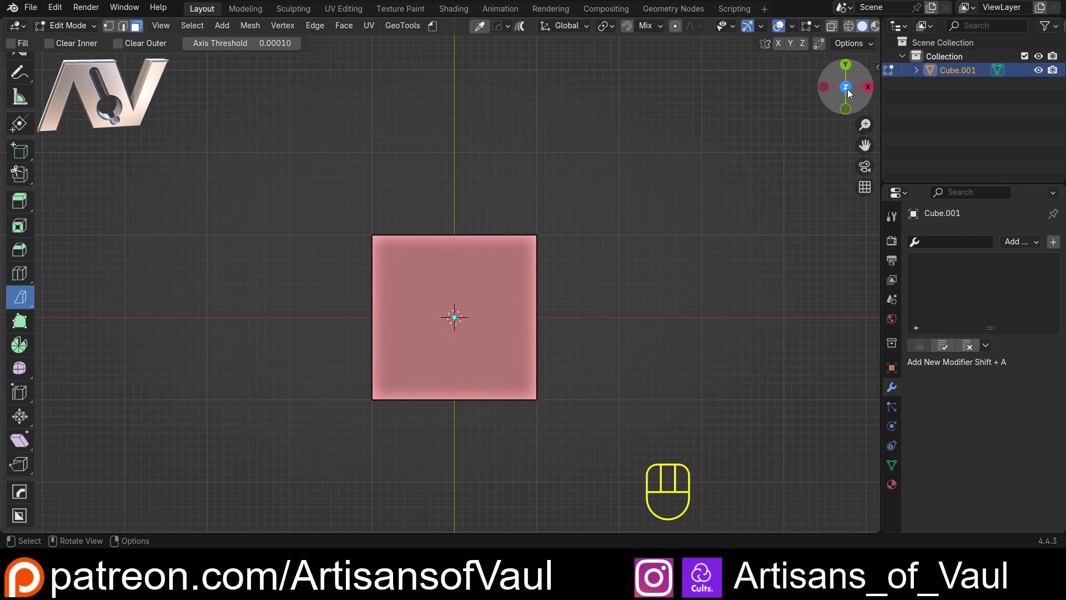
Step: Switch to Vertex selection mode and center the square in view
key("Tab")
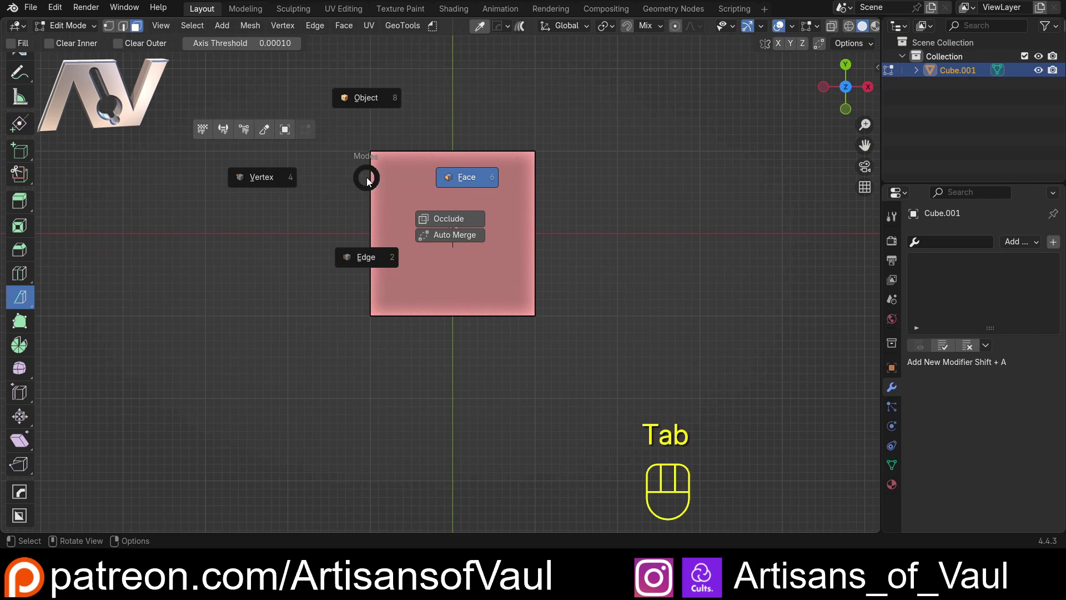
left_click(272, 179)
scroll(272, 178, "up", 3)
middle_click_drag(302, 86, 301, 190, "shift")
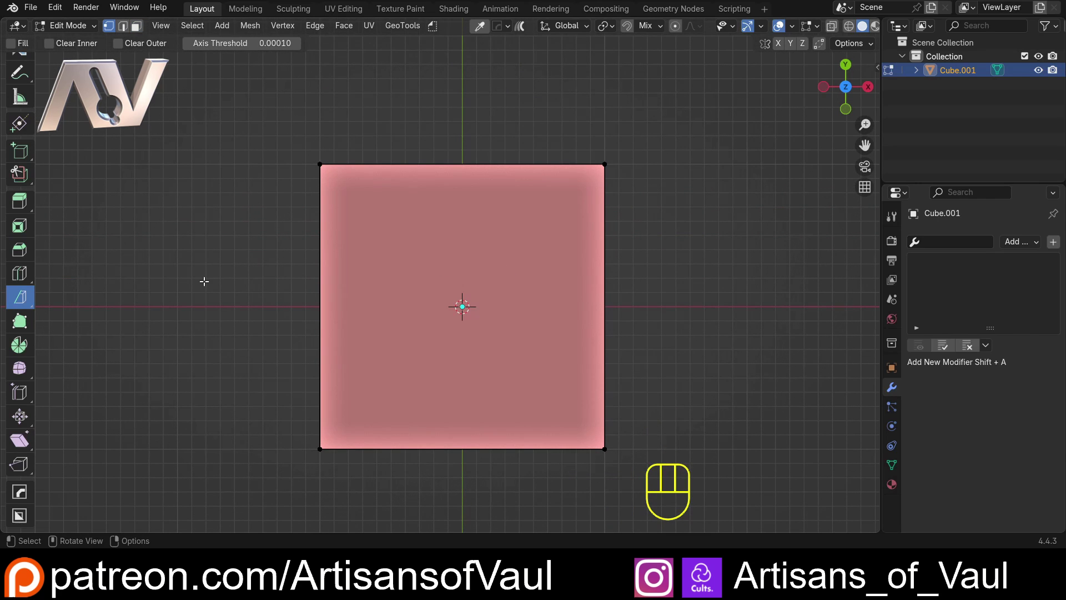
Step: Select all vertices and bisect the square diagonally, adjusting Axis Threshold and enabling Clear Outer
key("a")
left_click_drag(315, 142, 526, 316)
left_click_drag(168, 519, 192, 519)
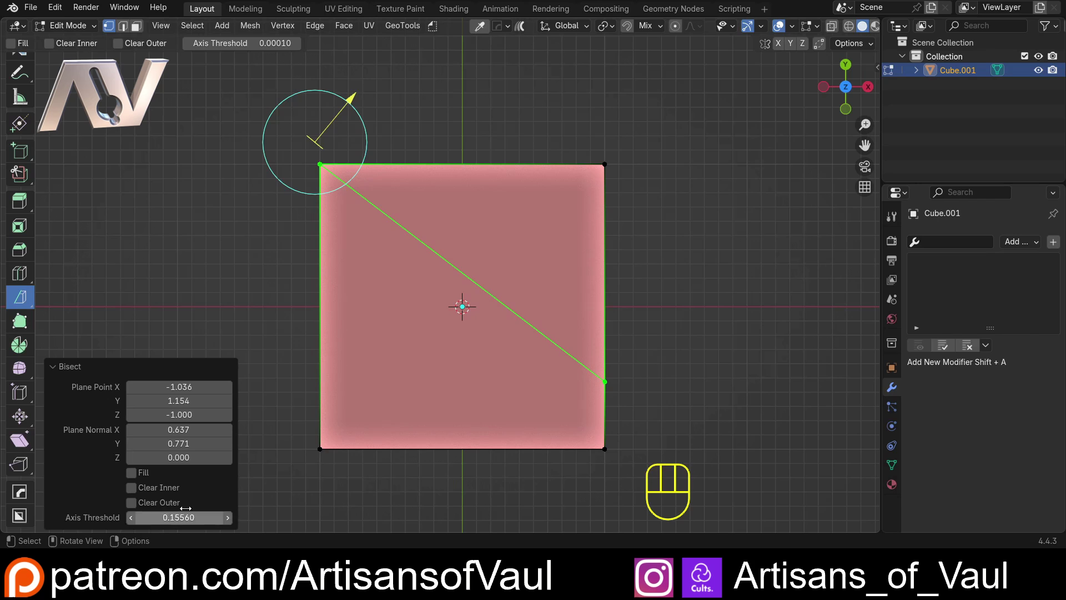
mouse_move(360, 156)
middle_mouse_down()
mouse_move(356, 189)
mouse_move(361, 167)
middle_mouse_up()
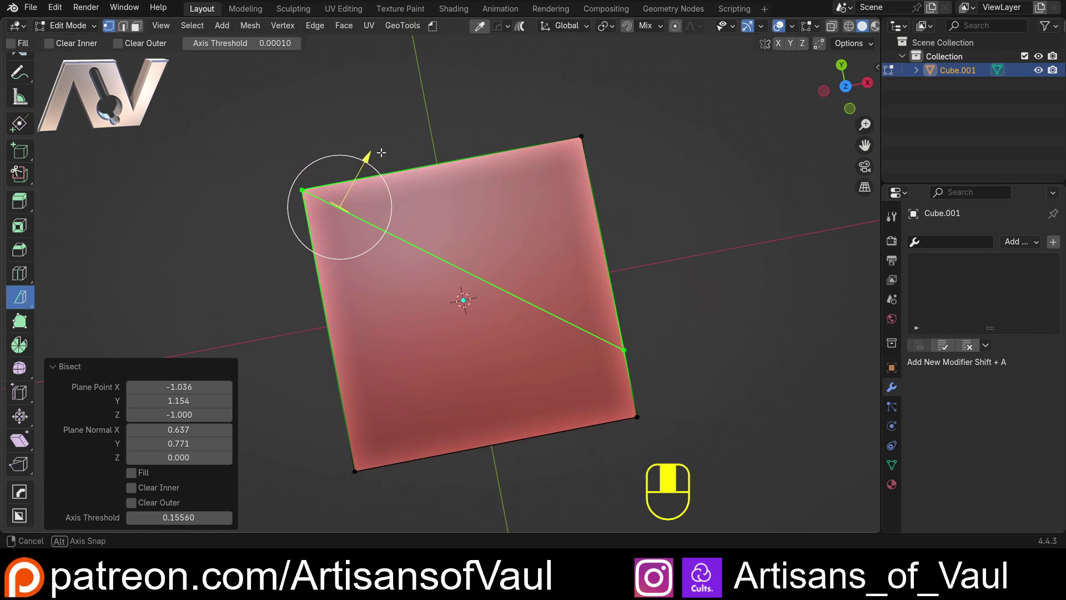
left_click(131, 502)
middle_click_drag(483, 335, 361, 177)
Step: Undo the diagonal cut and draw a Ctrl-snapped horizontal cut near the top
key("ctrl+z")
left_click_drag(205, 131, 373, 432)
left_click_drag(211, 383, 742, 131, "ctrl")
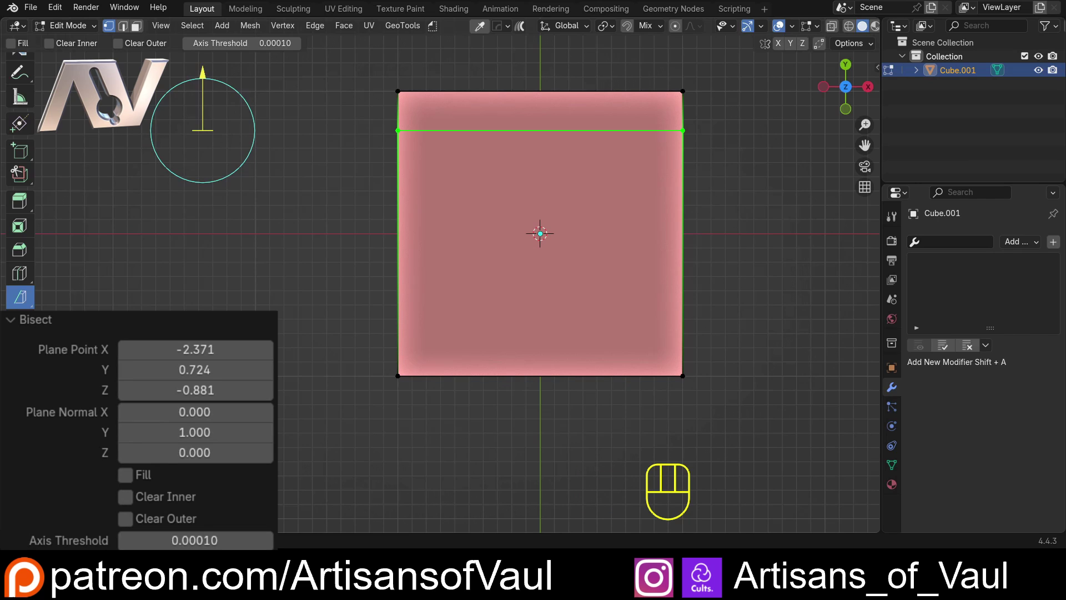
Step: Enable Fill and Clear Outer to cap the cut and remove the top strip
left_click(126, 474)
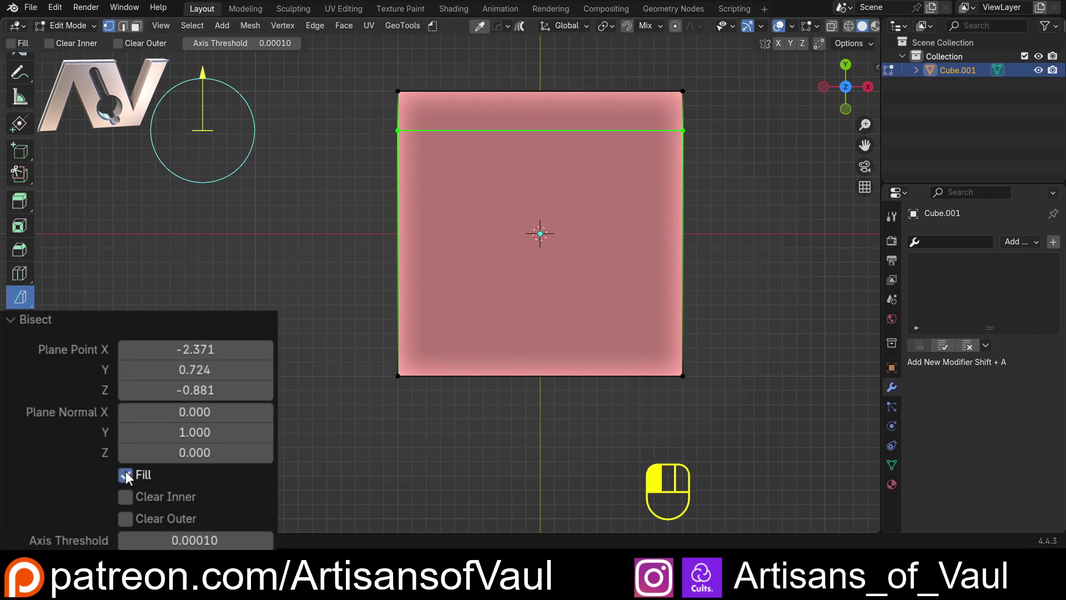
left_click(125, 519)
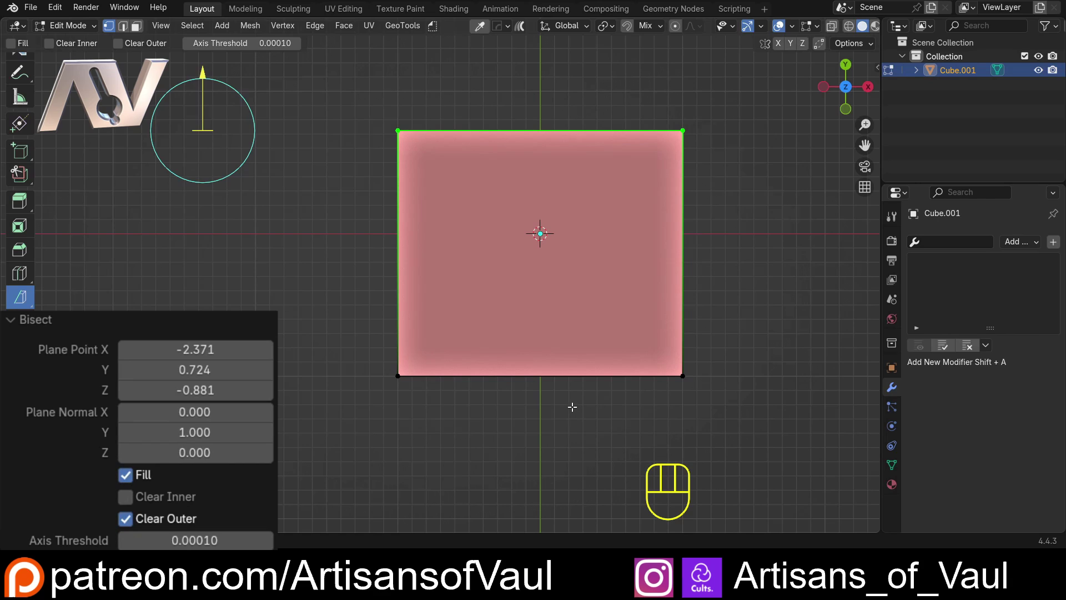